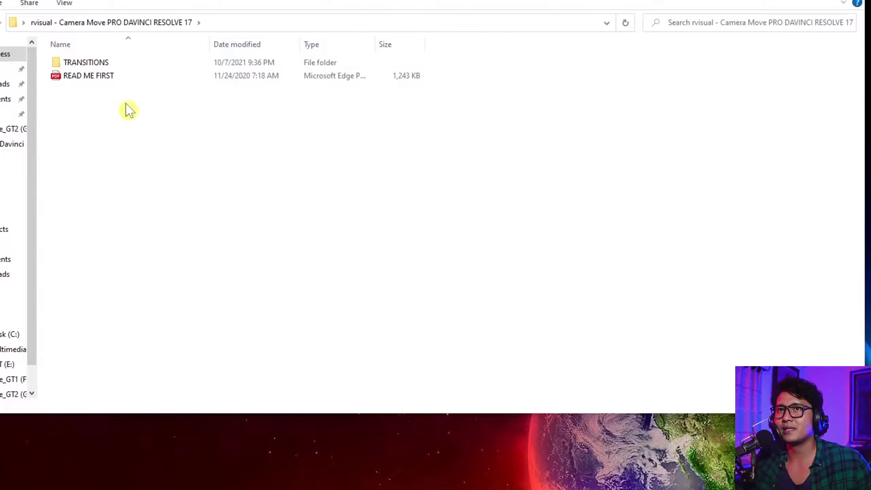
# Open the READ ME FIRST PDF, view its tutorial, licence and help sections, and close it
pyautogui.doubleClick(89, 75)
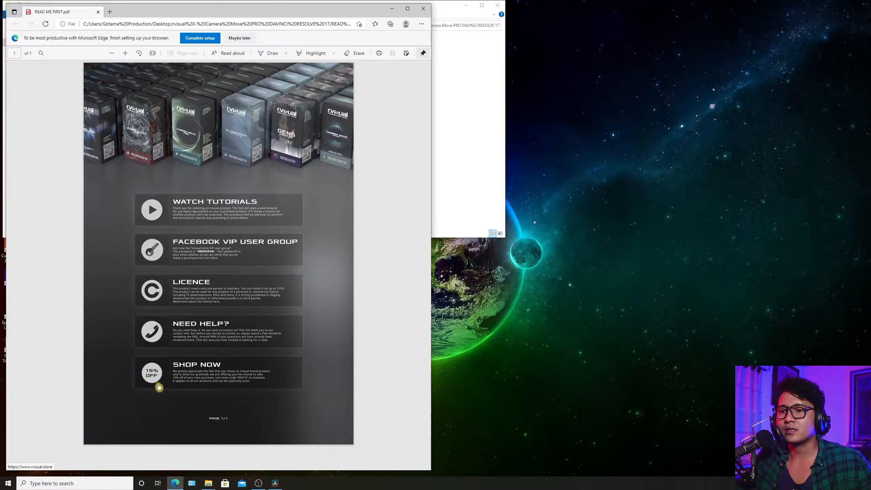
pyautogui.click(424, 9)
pyautogui.click(41, 36)
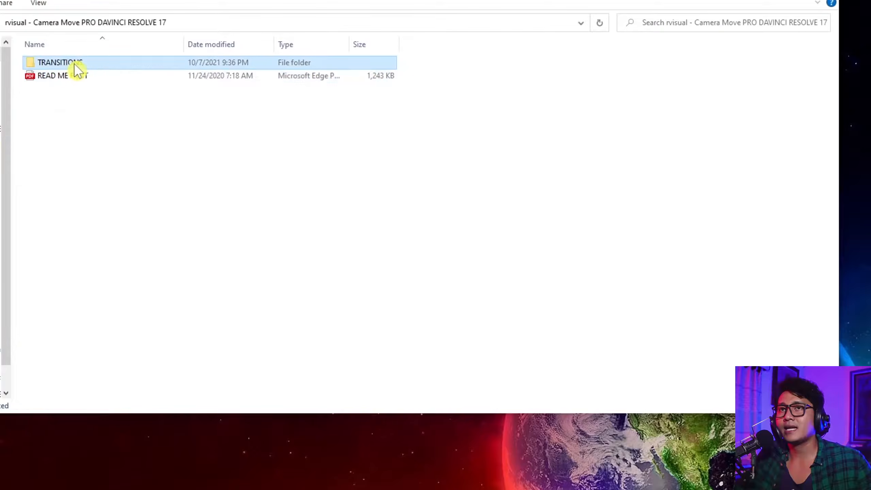
# Open the TRANSITIONS folder, widen the Name column to fit the full file names, and look through the .setting files
pyautogui.doubleClick(76, 65)
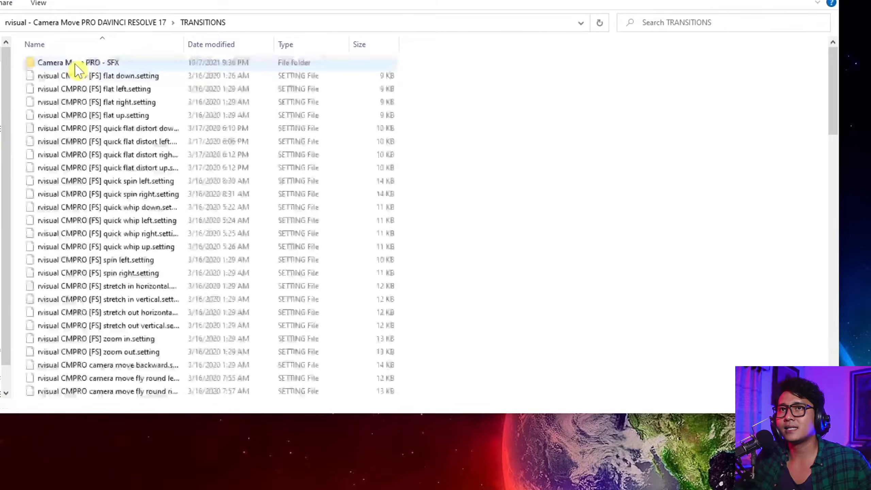
pyautogui.click(117, 102)
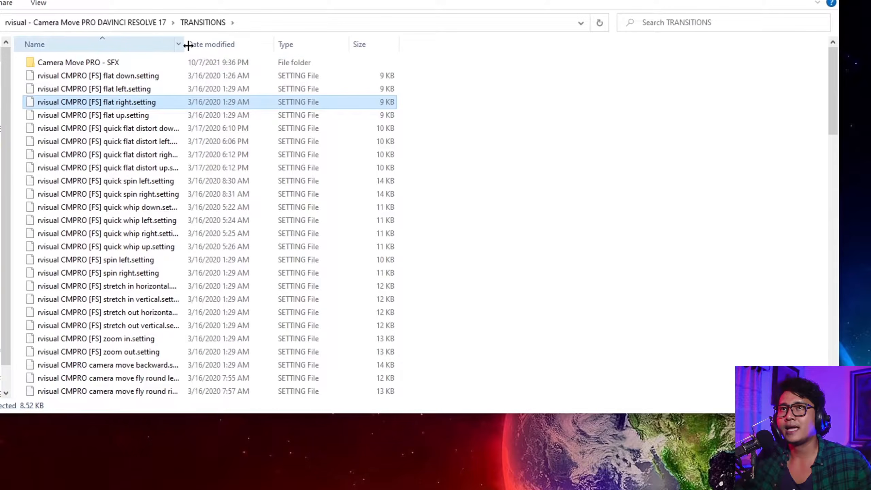
pyautogui.doubleClick(184, 44)
pyautogui.click(130, 74)
pyautogui.scroll(-5, 154, 246)
pyautogui.scroll(-18, 153, 247)
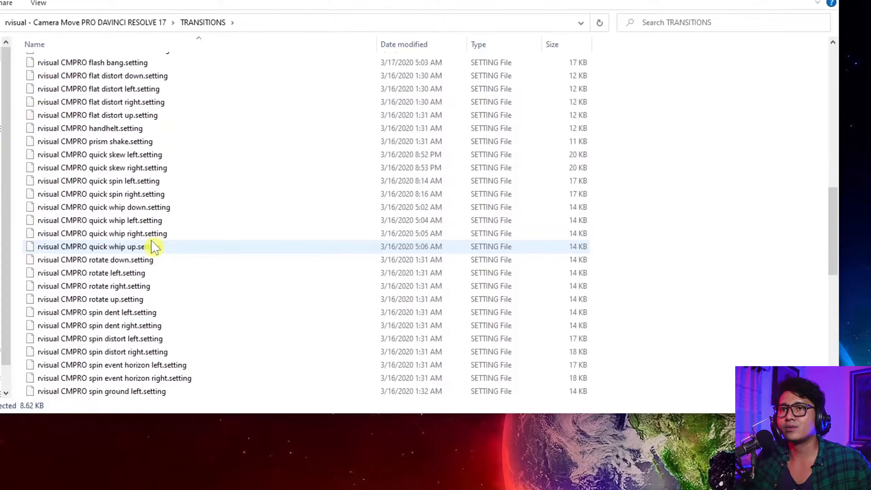
pyautogui.scroll(3, 178, 216)
pyautogui.scroll(15, 174, 211)
# Open the Camera Move PRO - SFX folder, look through its sound effect files, and return to the TRANSITIONS folder
pyautogui.click(68, 63)
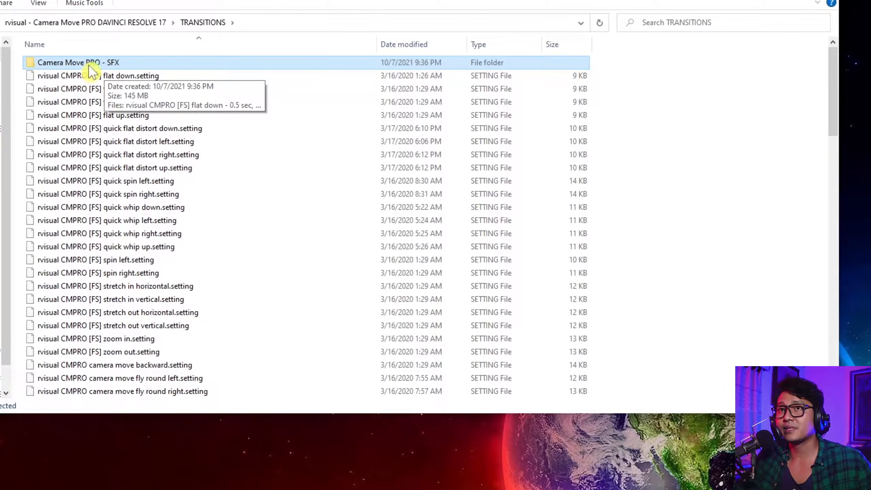
pyautogui.doubleClick(90, 66)
pyautogui.scroll(-15, 308, 167)
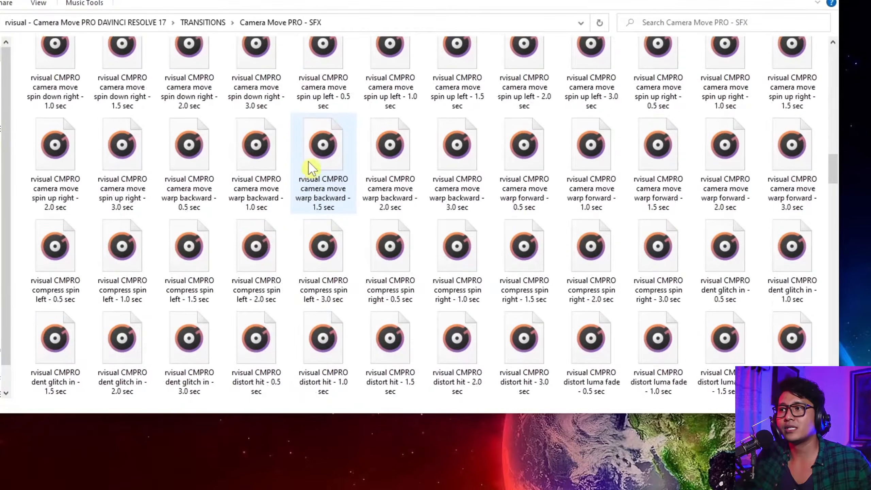
pyautogui.scroll(-7, 309, 162)
pyautogui.moveTo(832, 236); pyautogui.dragTo(817, 54)
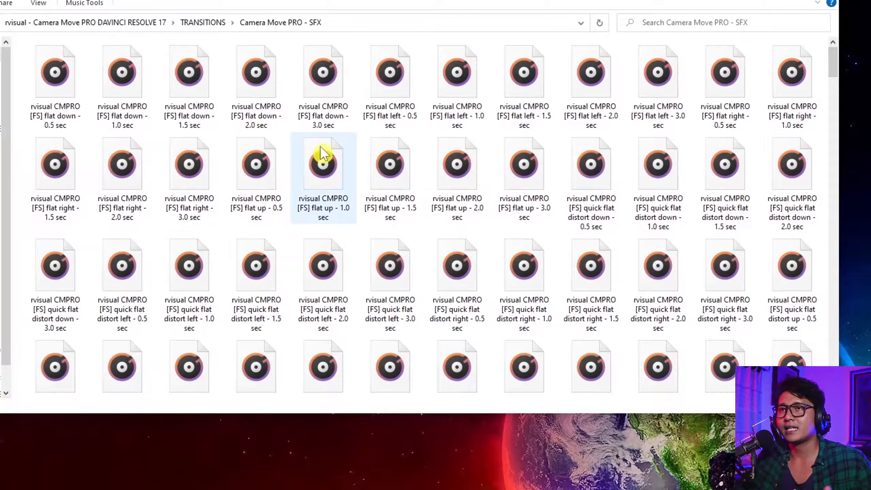
pyautogui.press('BackSpace')
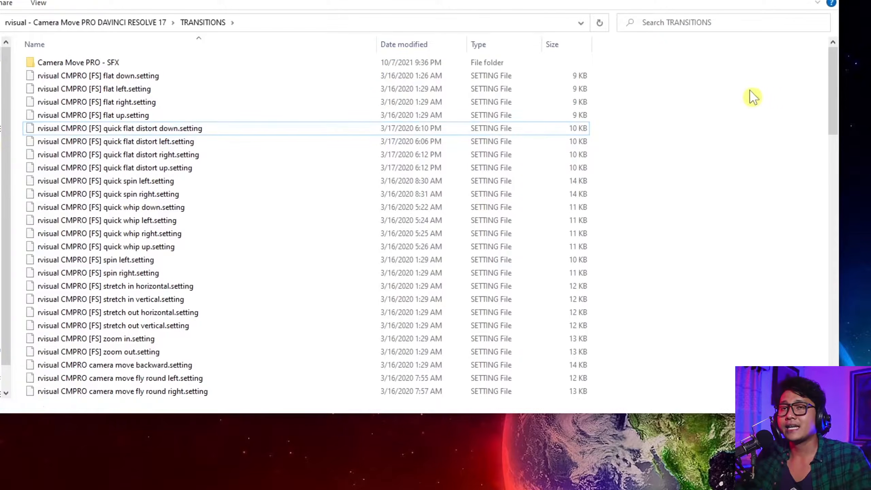
# Copy all the .setting files in the TRANSITIONS folder, leaving out the Camera Move PRO - SFX folder
pyautogui.click(151, 76)
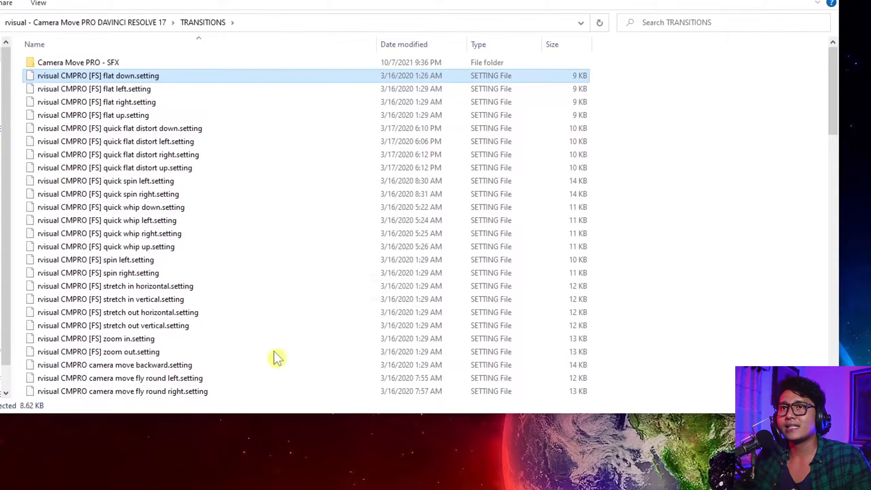
pyautogui.scroll(-6, 213, 353)
pyautogui.scroll(5, 212, 350)
pyautogui.scroll(-11, 212, 348)
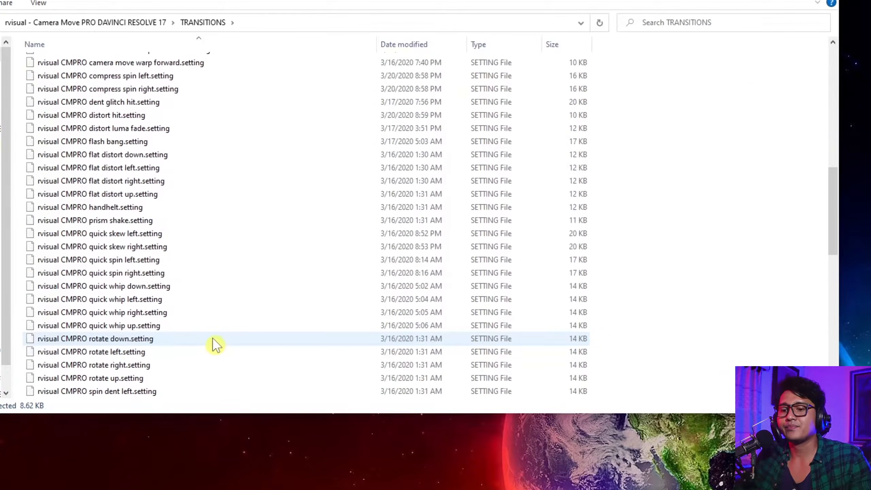
pyautogui.scroll(12, 214, 341)
pyautogui.hotkey('ctrl', 'a')
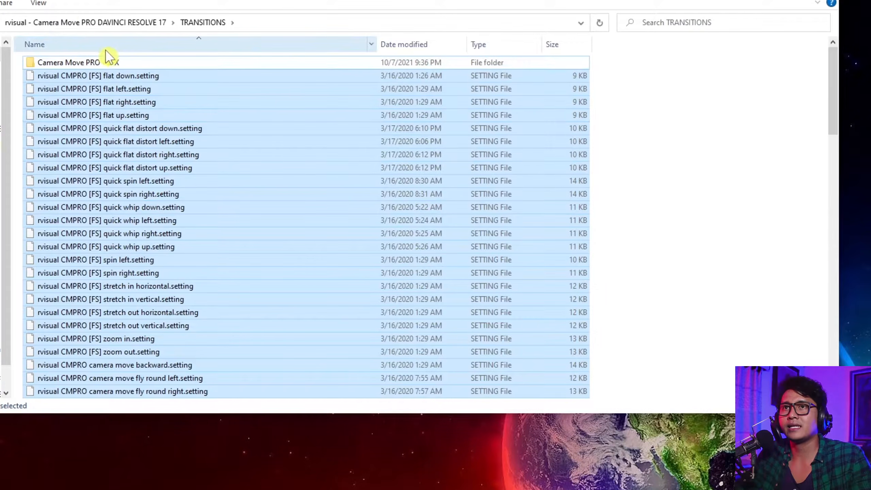
pyautogui.keyDown('ctrl'); pyautogui.click(110, 62); pyautogui.keyUp('ctrl')
pyautogui.rightClick(132, 81)
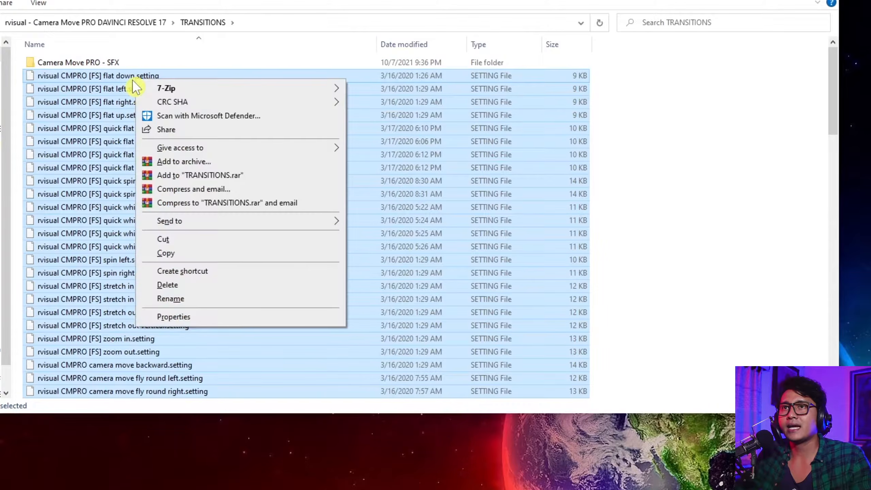
pyautogui.click(191, 254)
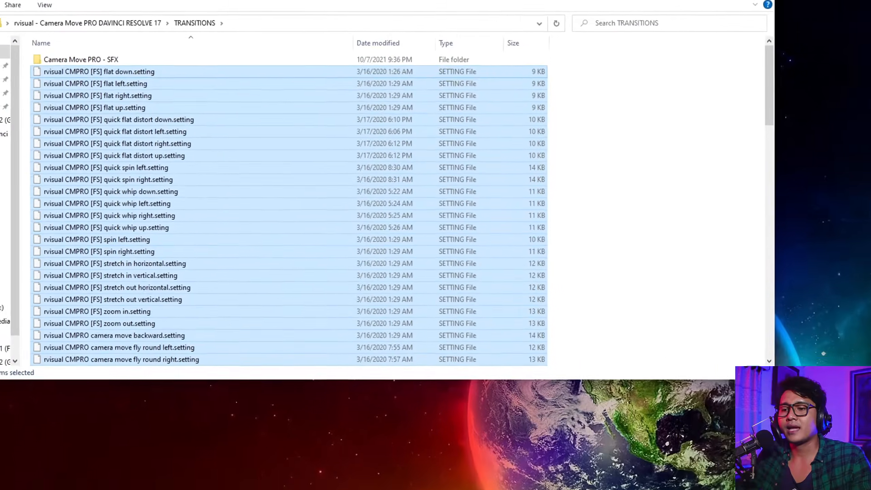
# Switch to the other File Explorer window and open the ProgramData folder on Local Disk (C:)
pyautogui.click(208, 482)
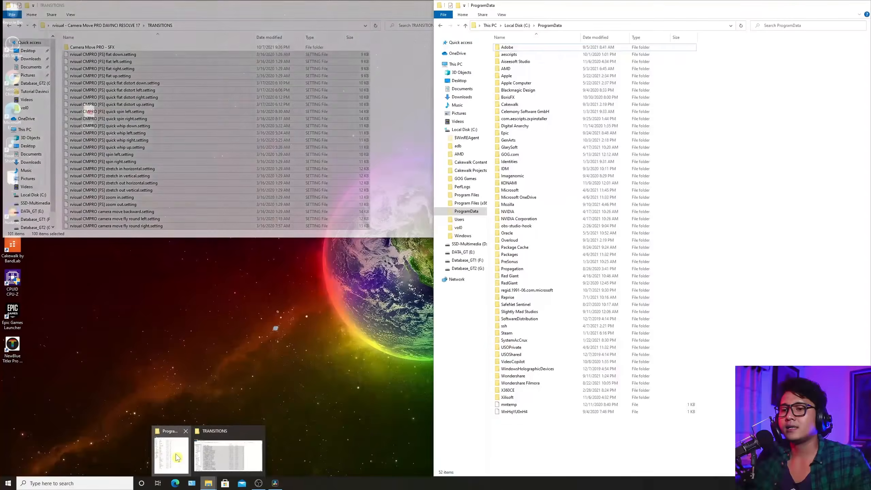
pyautogui.click(177, 456)
pyautogui.click(464, 129)
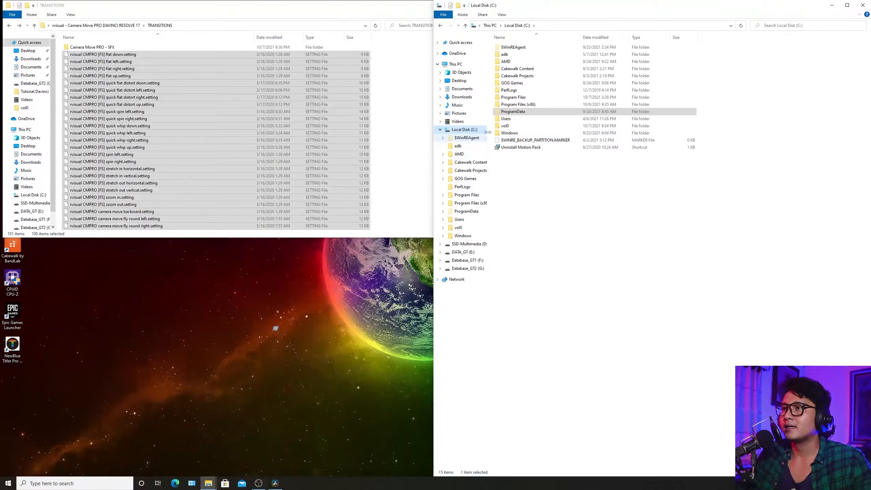
pyautogui.click(516, 114)
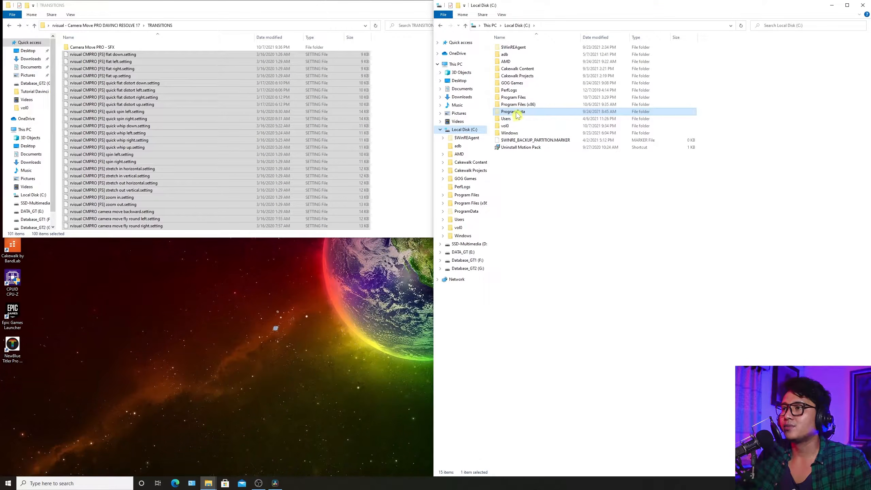
pyautogui.doubleClick(514, 113)
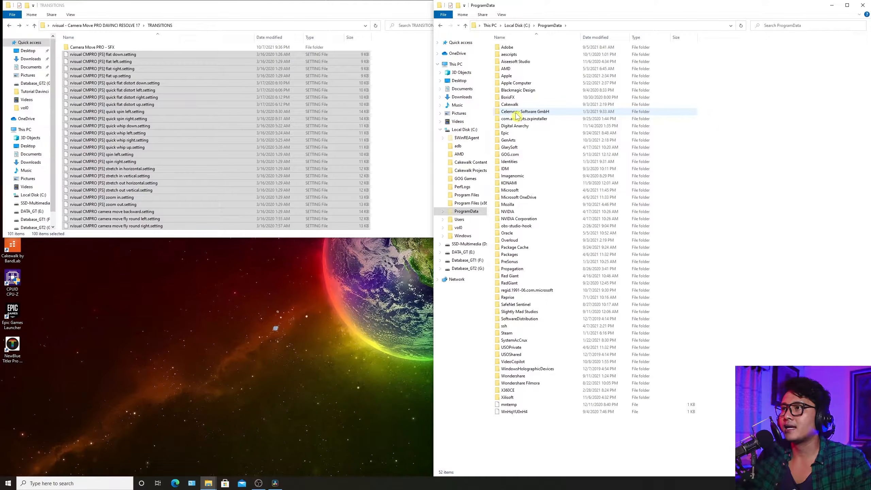
# Navigate from ProgramData to Blackmagic Design\DaVinci Resolve\Fusion\Templates\Edit\Transitions
pyautogui.doubleClick(518, 90)
pyautogui.doubleClick(518, 49)
pyautogui.doubleClick(515, 49)
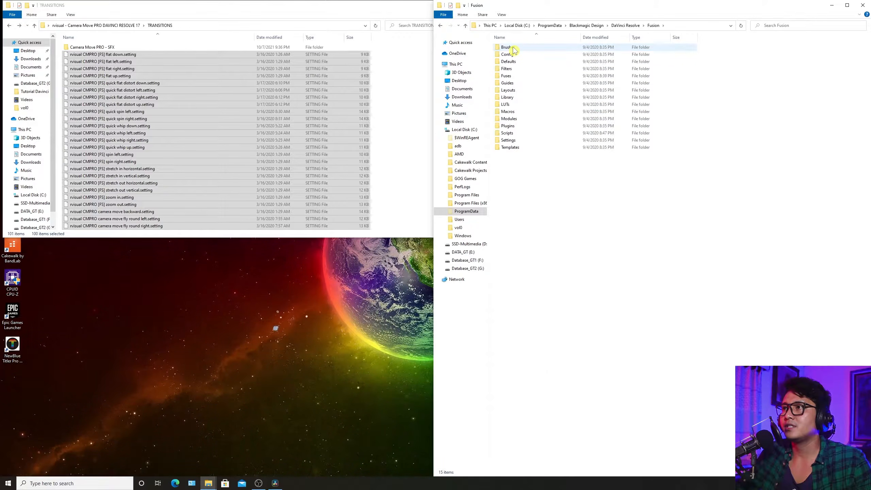
pyautogui.doubleClick(511, 148)
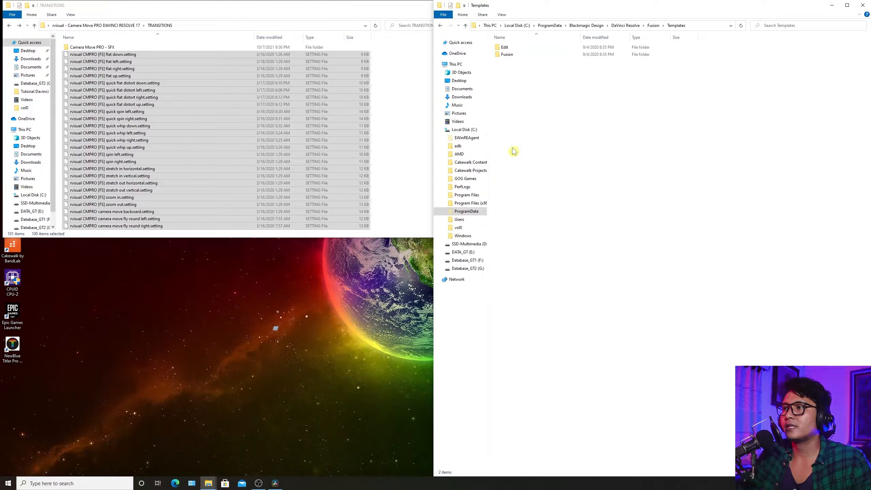
pyautogui.doubleClick(505, 47)
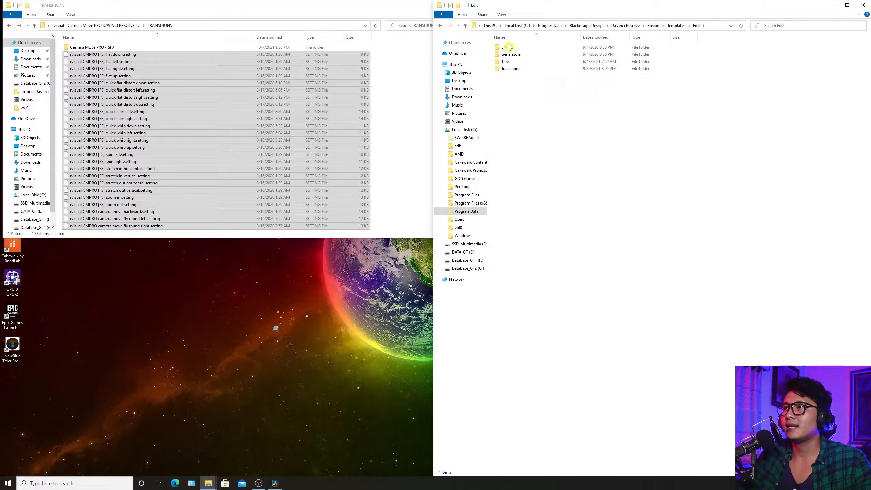
pyautogui.doubleClick(513, 70)
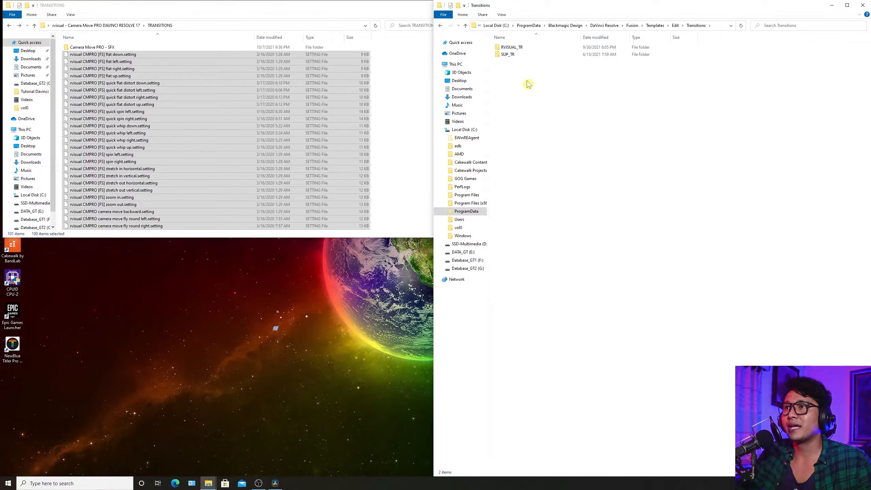
# Open the RVISUAL_TR folder inside Transitions to view the transition files stored there
pyautogui.rightClick(521, 85)
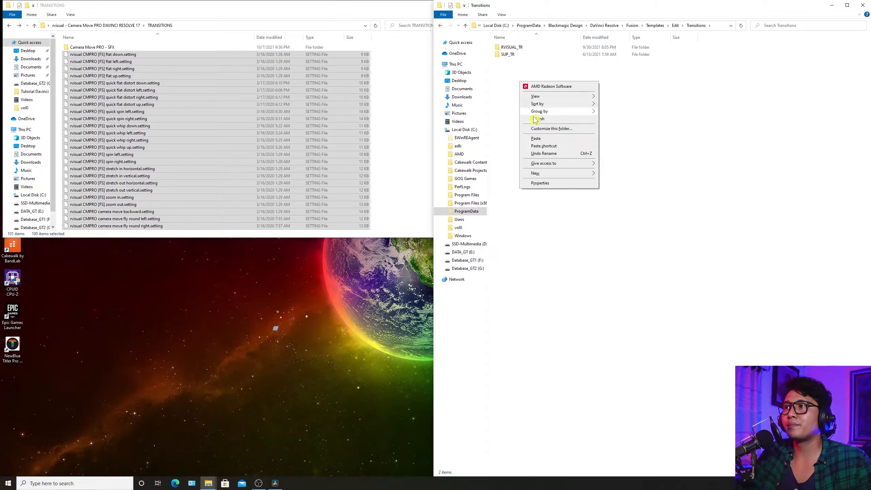
pyautogui.click(648, 135)
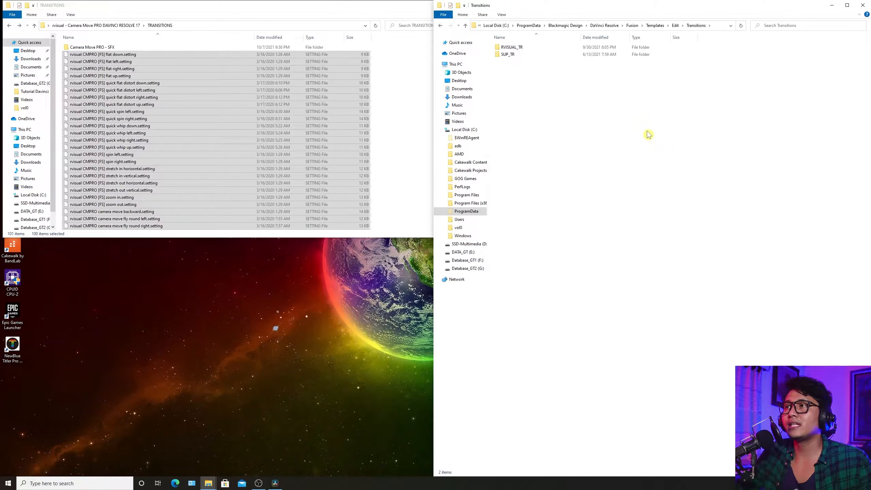
pyautogui.doubleClick(511, 48)
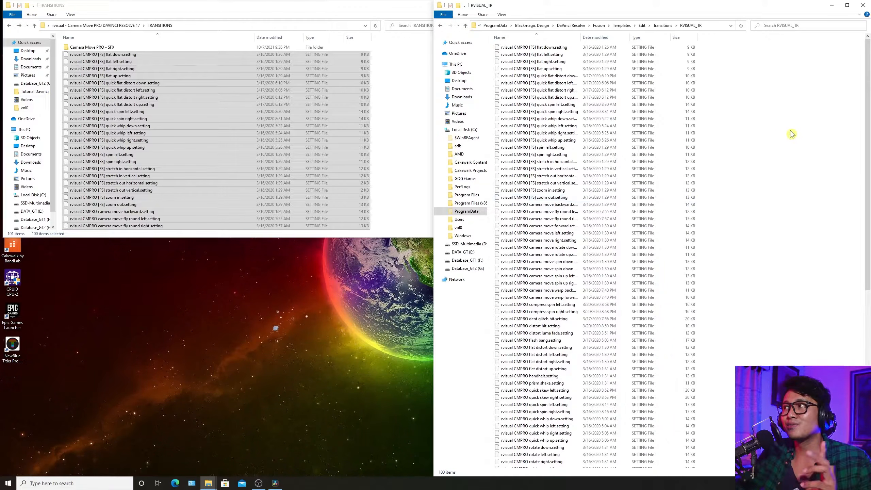
# Minimize both File Explorer windows and switch to the rvisual transition pack project in DaVinci Resolve
pyautogui.click(831, 5)
pyautogui.click(467, 4)
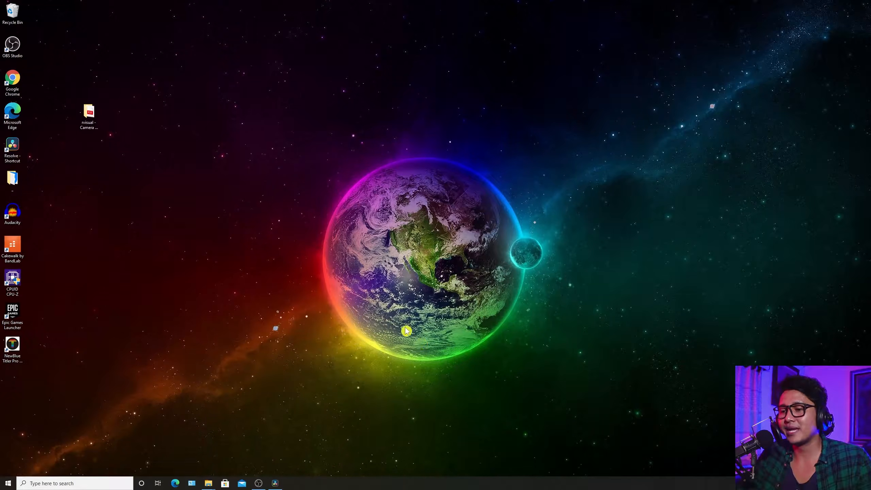
pyautogui.click(279, 485)
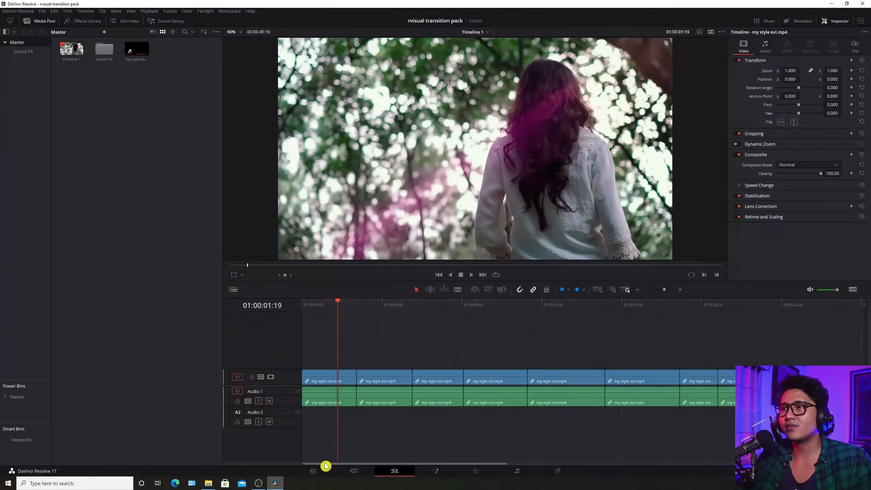
# Scrub through Timeline 1 and examine the cuts between the first my style evi.mp4 clips
pyautogui.click(334, 308)
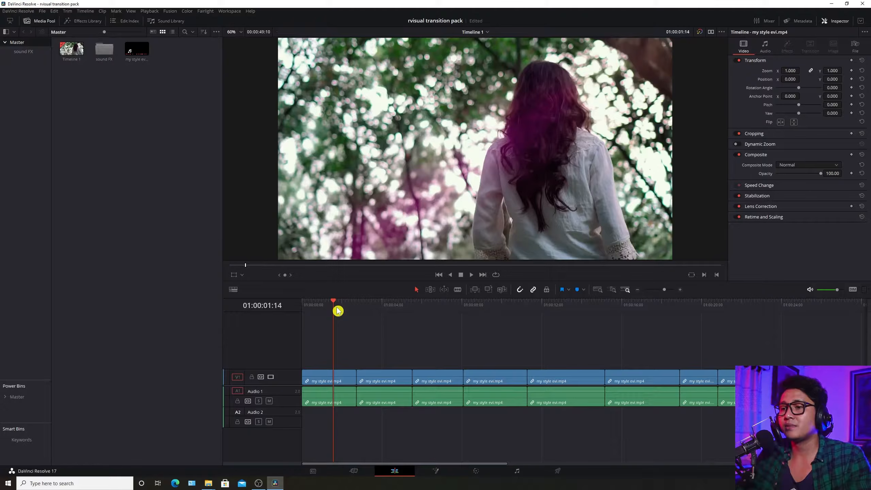
pyautogui.click(384, 307)
pyautogui.click(328, 309)
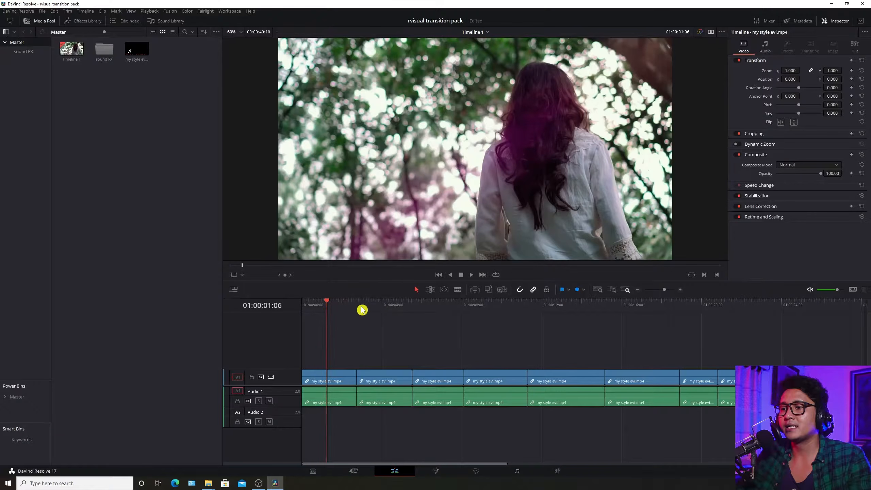
pyautogui.moveTo(393, 310); pyautogui.dragTo(598, 309)
pyautogui.moveTo(444, 303); pyautogui.dragTo(313, 309)
pyautogui.click(323, 381)
pyautogui.click(378, 380)
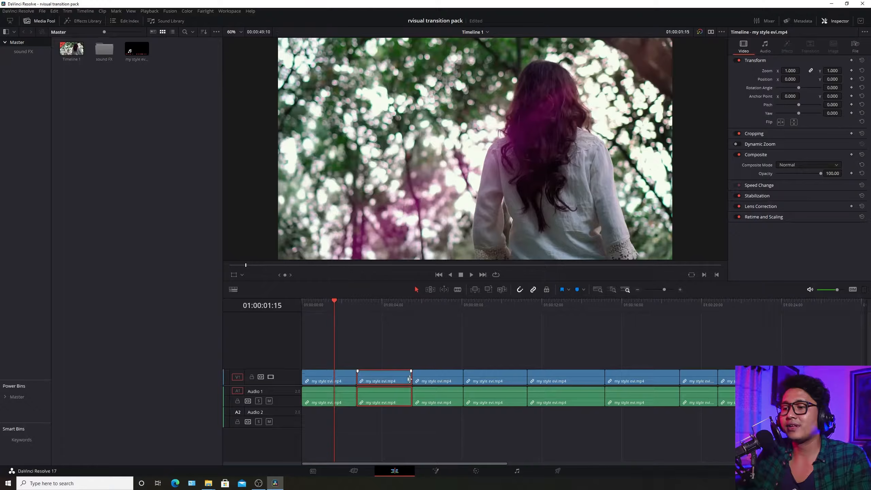
pyautogui.click(447, 381)
pyautogui.click(384, 381)
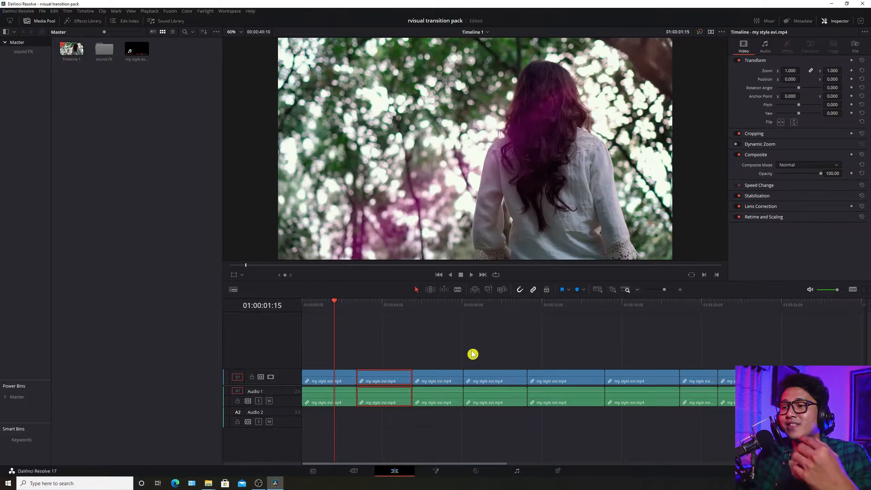
pyautogui.click(330, 380)
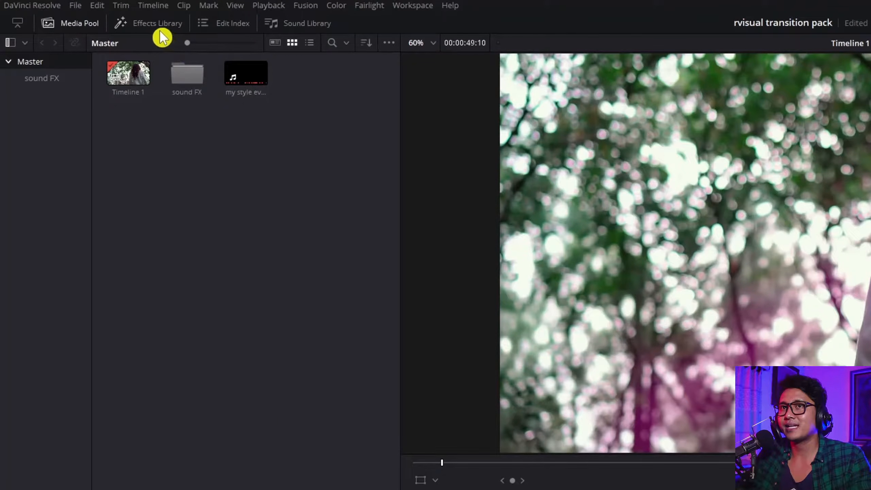
# Show the Effects Library in place of the Media Pool and go to the start of the Video Transitions list
pyautogui.click(160, 28)
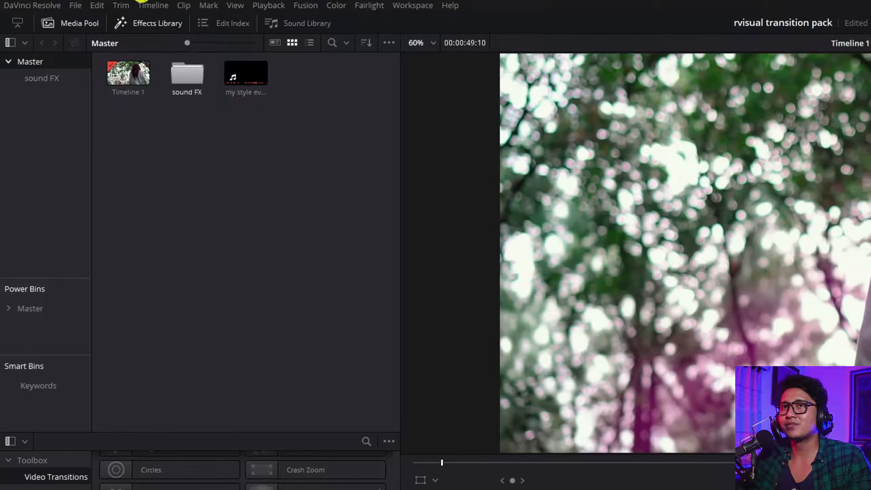
pyautogui.click(73, 24)
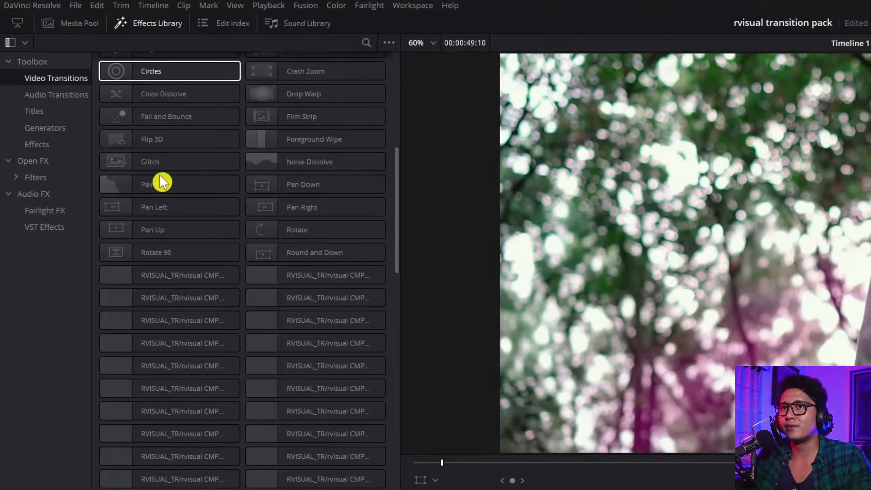
pyautogui.scroll(15, 339, 205)
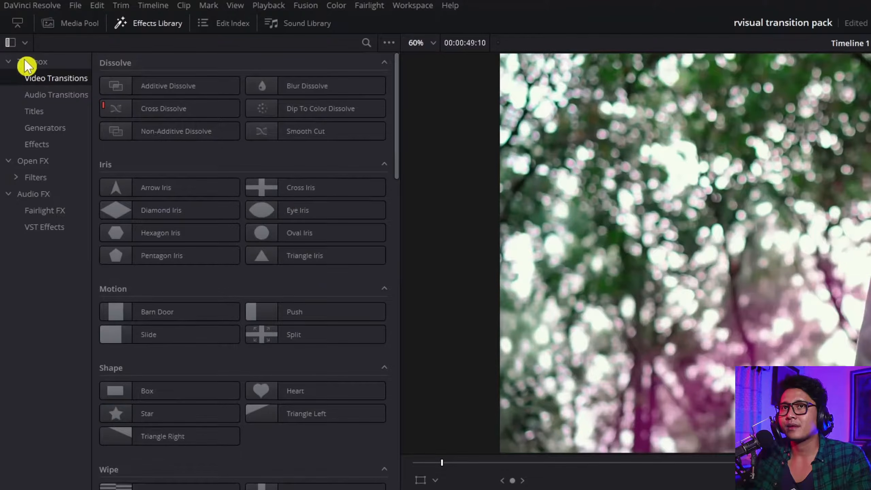
# Look through the Toolbox's video transitions and locate the RVISUAL_TR entries among the Fusion Transitions
pyautogui.click(34, 63)
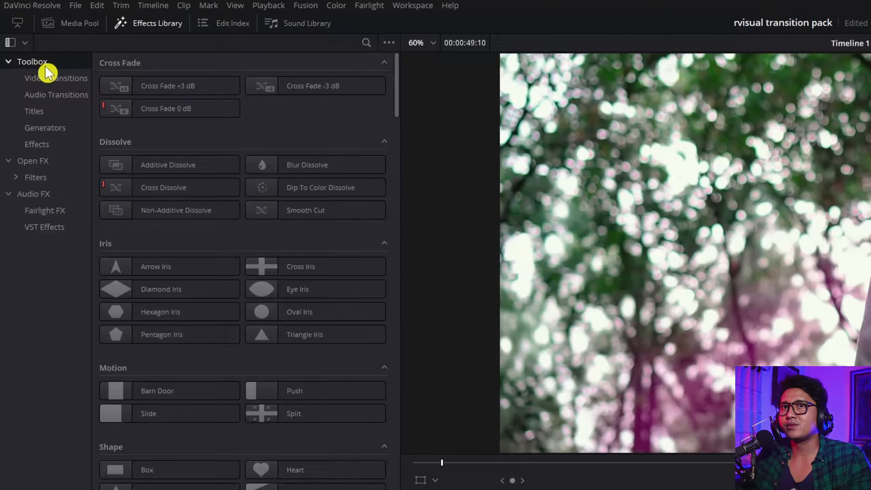
pyautogui.click(71, 82)
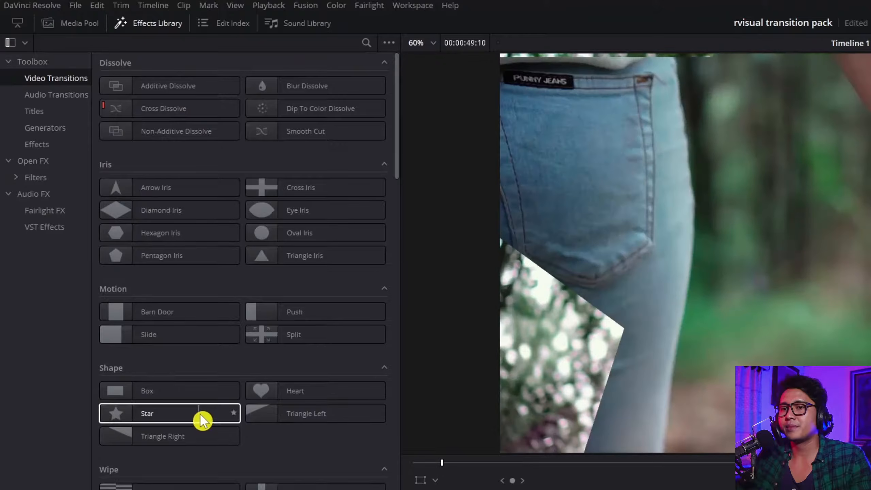
pyautogui.scroll(-10, 200, 418)
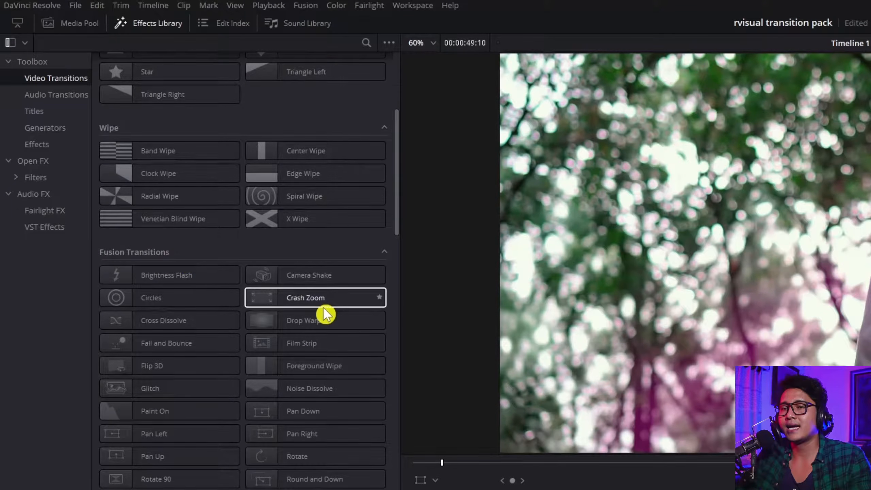
pyautogui.scroll(-10, 325, 314)
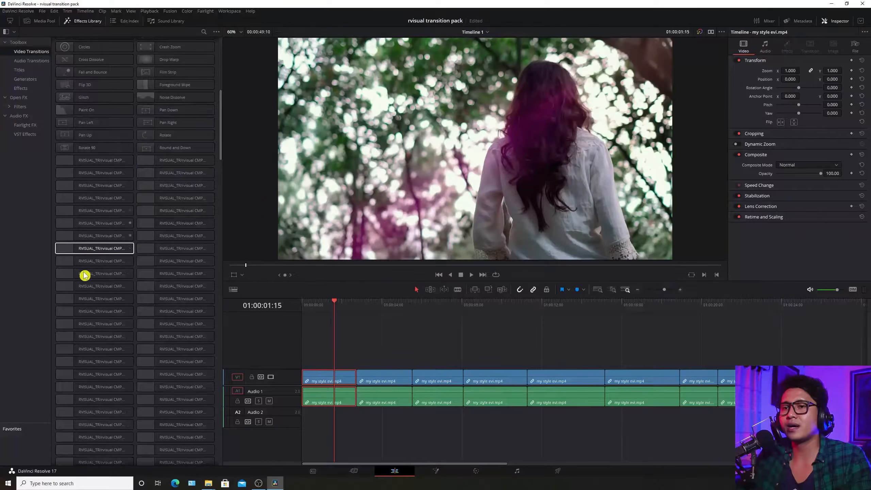
pyautogui.scroll(-10, 155, 259)
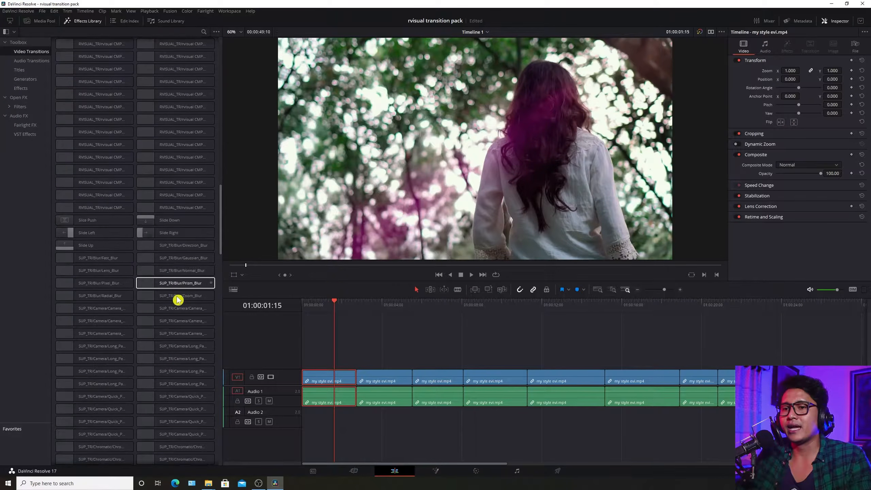
pyautogui.scroll(4, 64, 209)
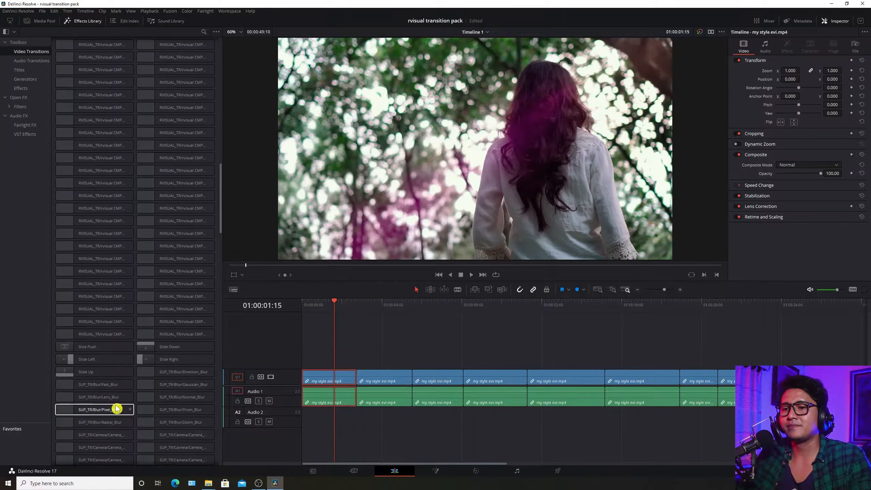
pyautogui.scroll(8, 152, 340)
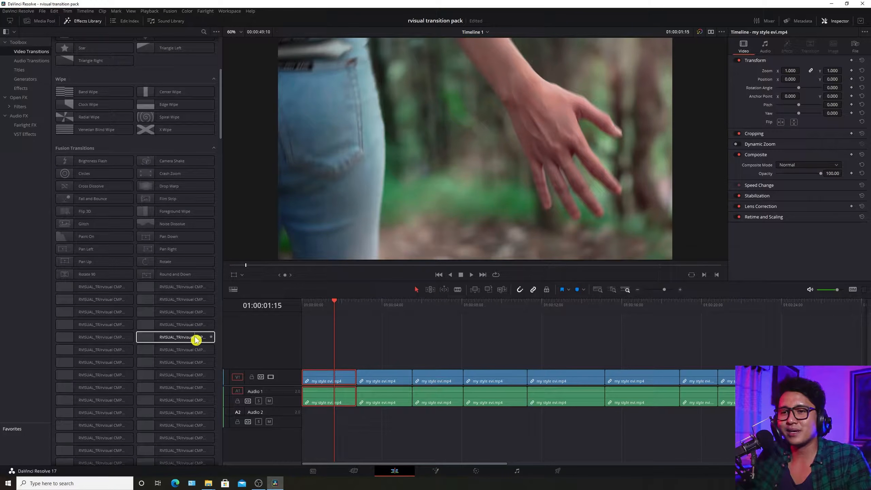
pyautogui.scroll(-2, 194, 360)
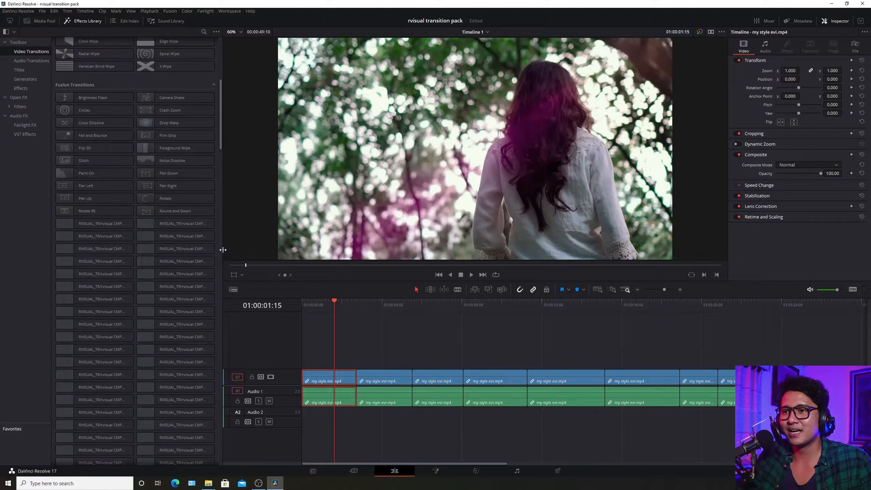
# Widen the Effects Library to read the transition names and add rvisual CMPRO [FS] zoom in at the first cut
pyautogui.moveTo(223, 249); pyautogui.dragTo(283, 250)
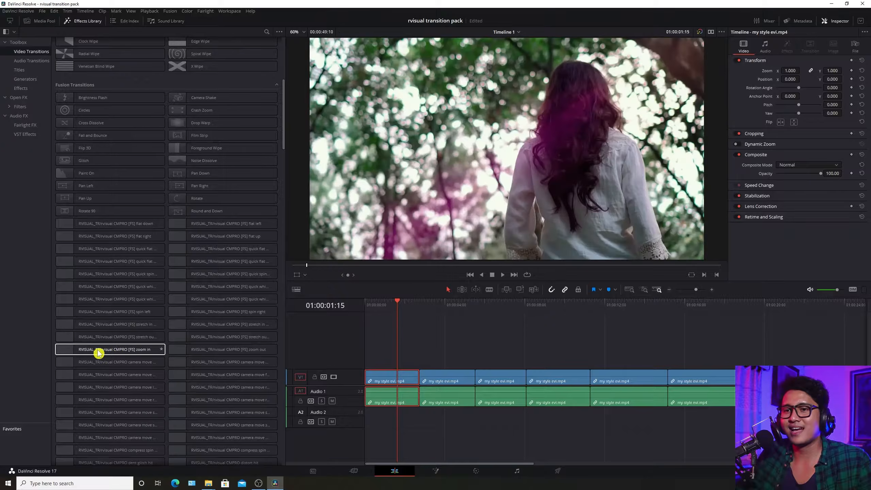
pyautogui.moveTo(101, 352); pyautogui.dragTo(419, 379)
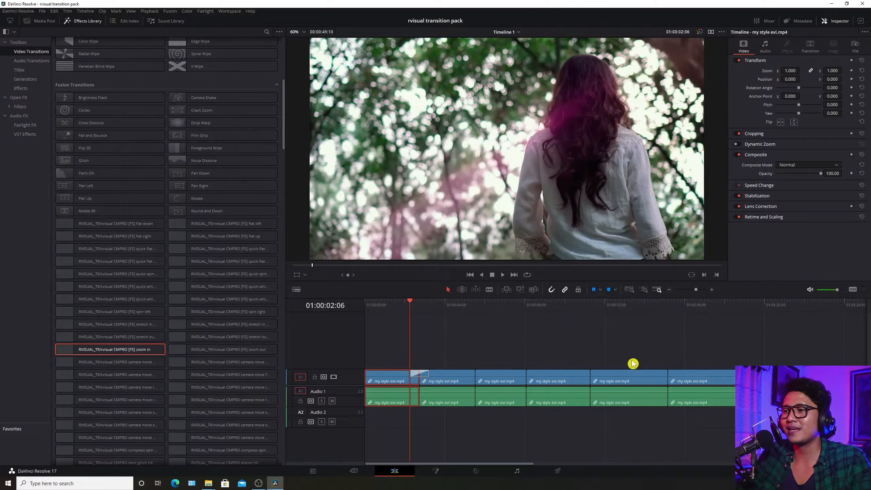
pyautogui.press('space')
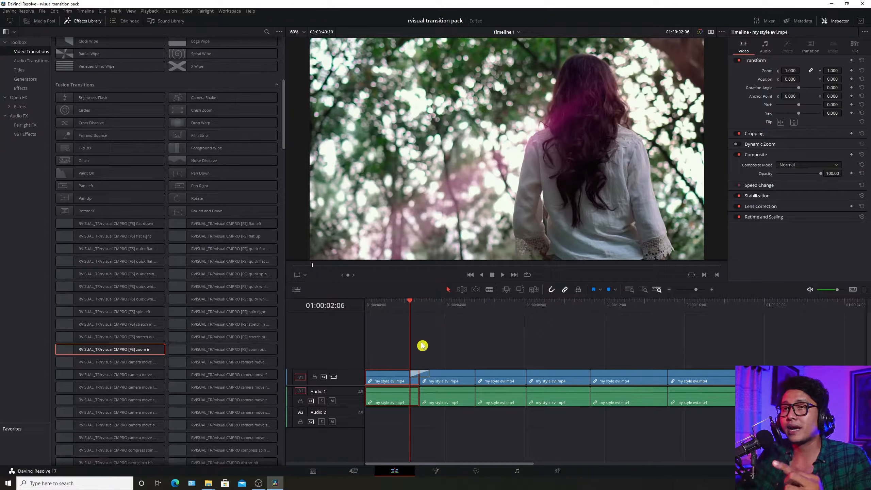
# Check the available Render Cache modes for playback without changing the setting
pyautogui.click(151, 12)
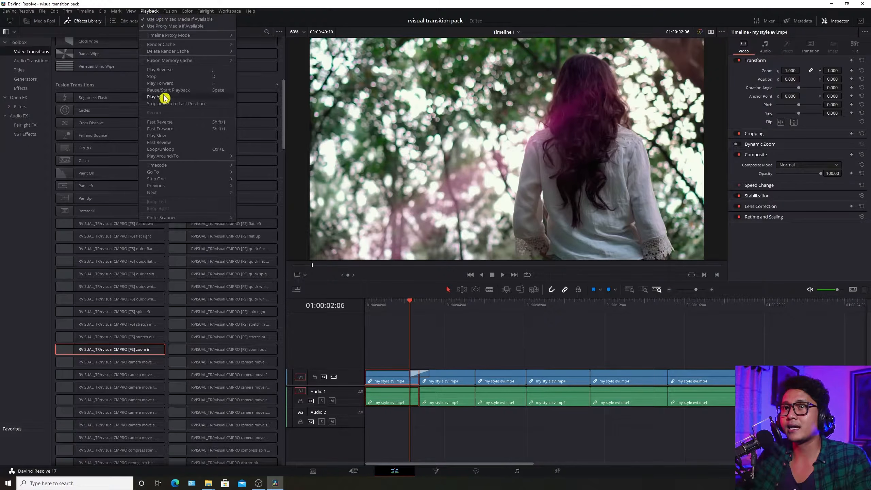
pyautogui.click(150, 11)
pyautogui.moveTo(153, 48)
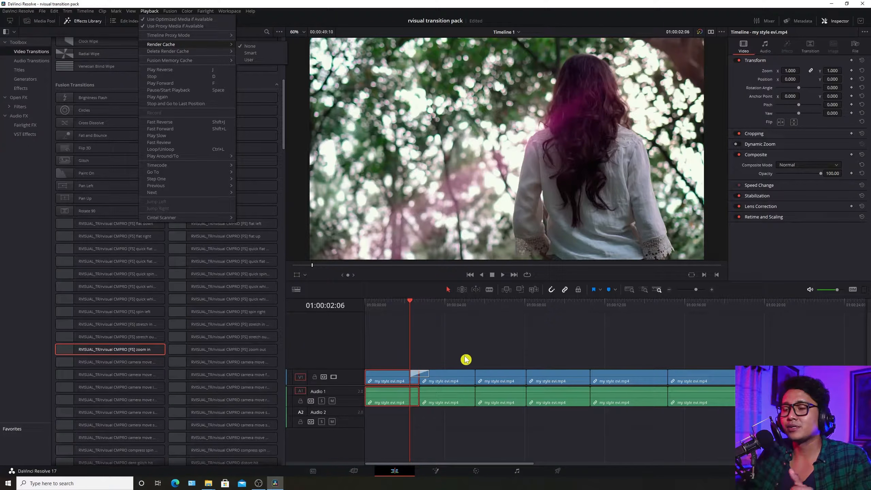
pyautogui.click(449, 360)
pyautogui.click(447, 361)
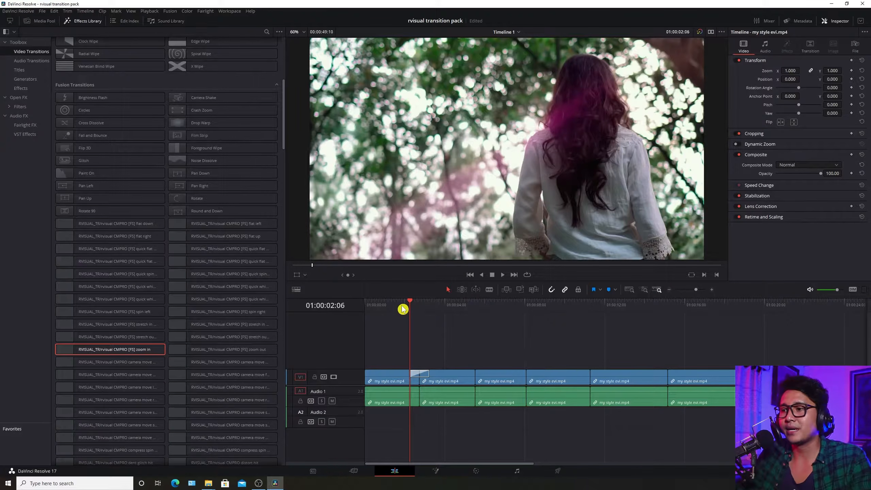
# Play and scrub through the zoom in transition between the first two clips to preview its effect
pyautogui.click(401, 306)
pyautogui.press('space')
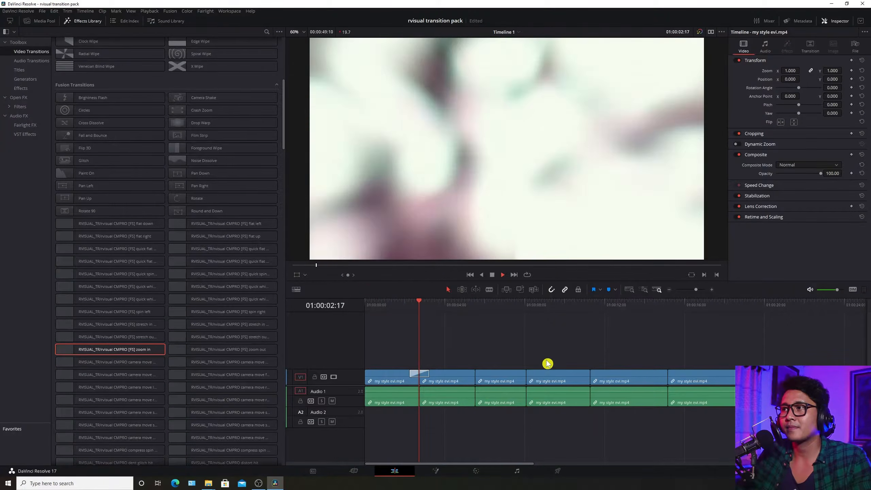
pyautogui.press('space')
pyautogui.moveTo(407, 307); pyautogui.dragTo(400, 306)
pyautogui.press('space')
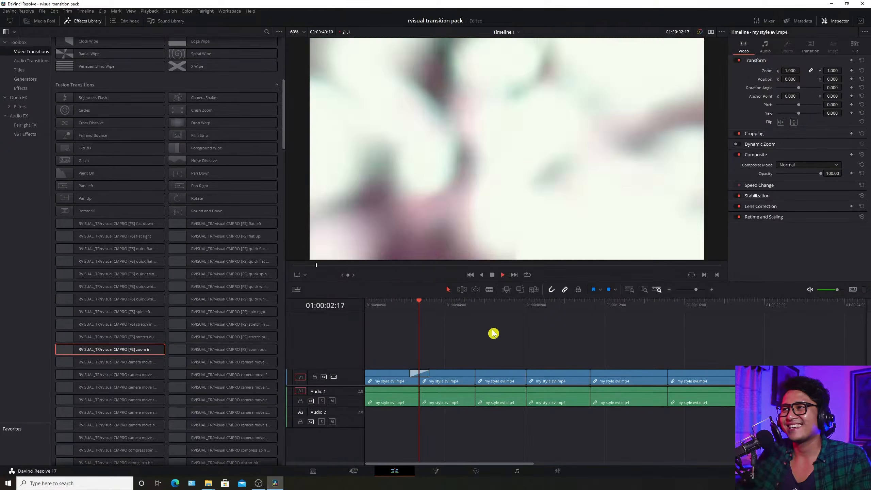
pyautogui.press('space')
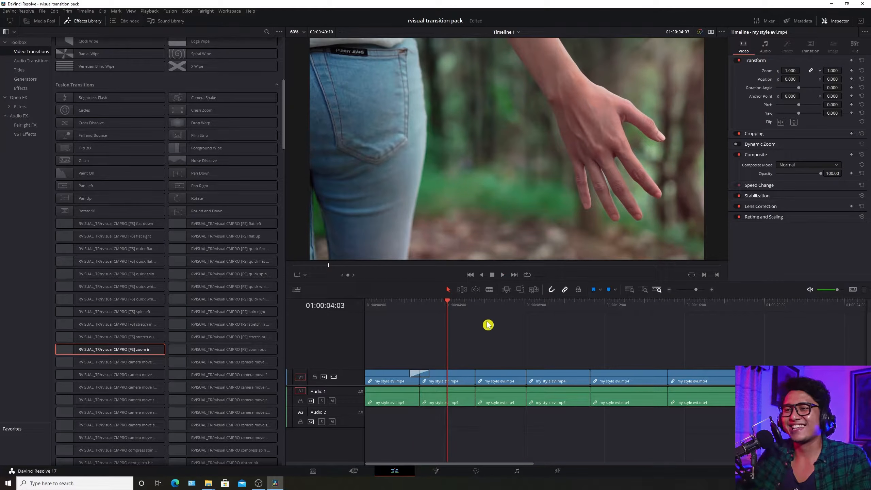
pyautogui.click(420, 308)
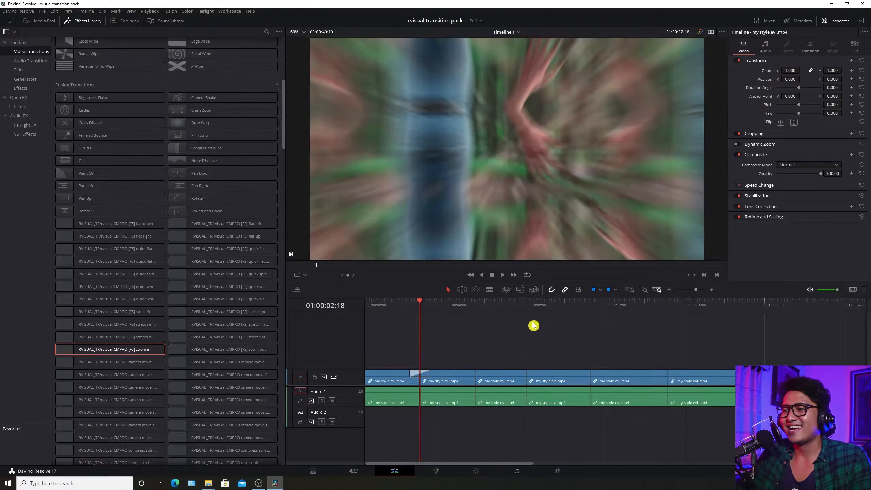
pyautogui.click(456, 309)
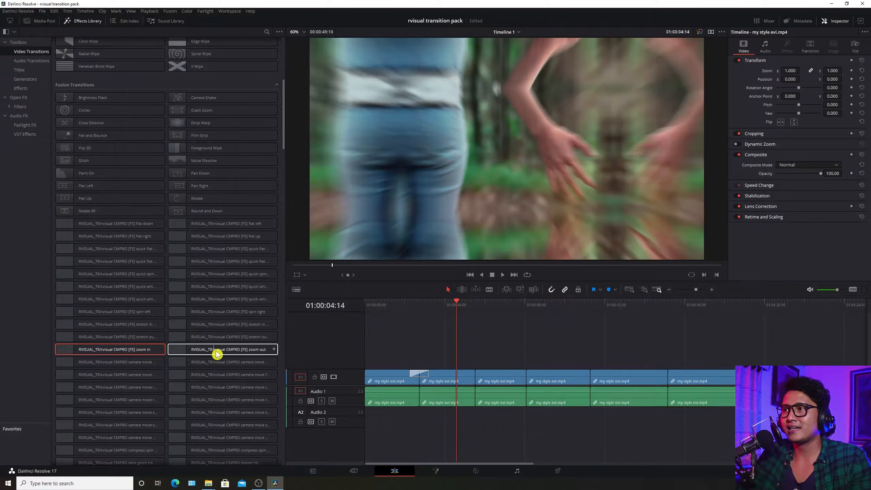
# Add transitions at the second and third cuts, and an rvisual CMPRO camera move transition at the fourth cut
pyautogui.doubleClick(246, 350)
pyautogui.doubleClick(226, 276)
pyautogui.scroll(-3, 220, 319)
pyautogui.moveTo(288, 306); pyautogui.dragTo(294, 305)
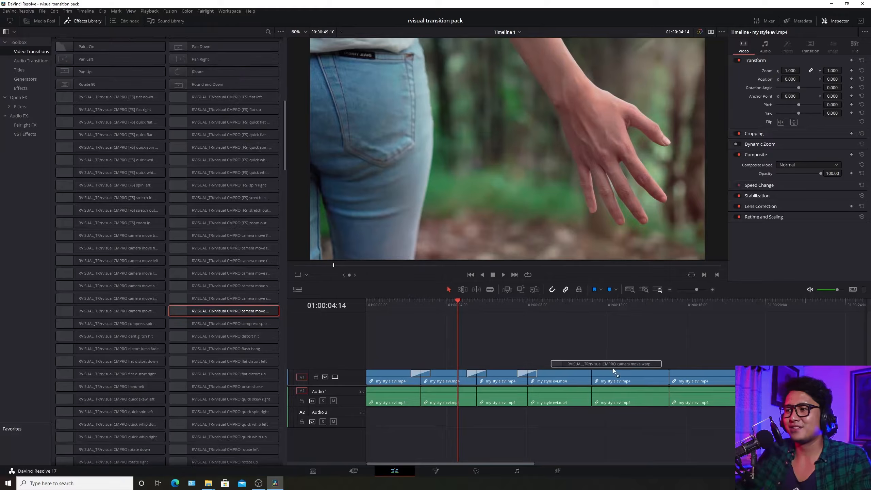
pyautogui.moveTo(602, 363); pyautogui.dragTo(591, 376)
# Find an rvisual CMPRO "zoom power o..." transition further down the list and add it at the fifth cut
pyautogui.scroll(-3, 82, 403)
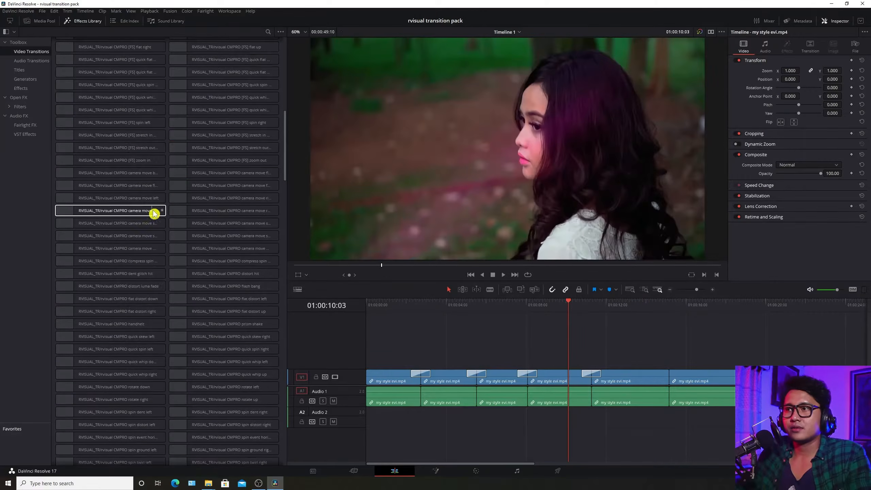
pyautogui.scroll(-1, 167, 311)
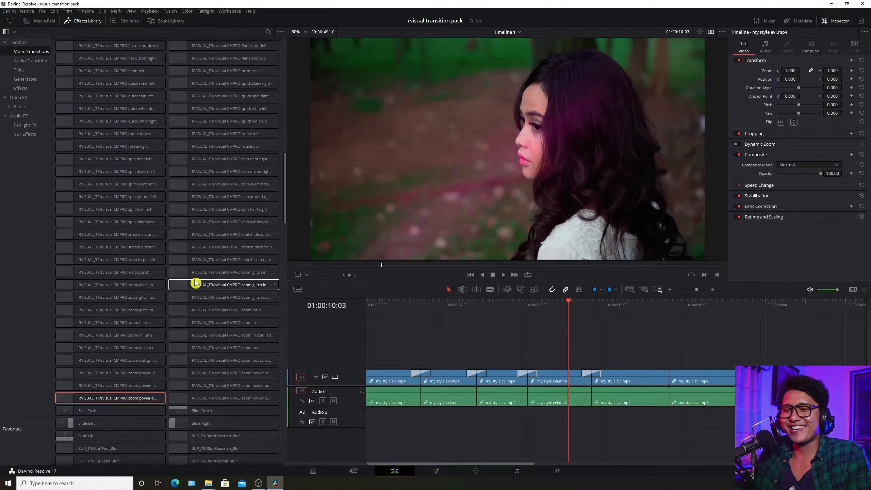
pyautogui.scroll(-5, 225, 315)
pyautogui.scroll(5, 223, 255)
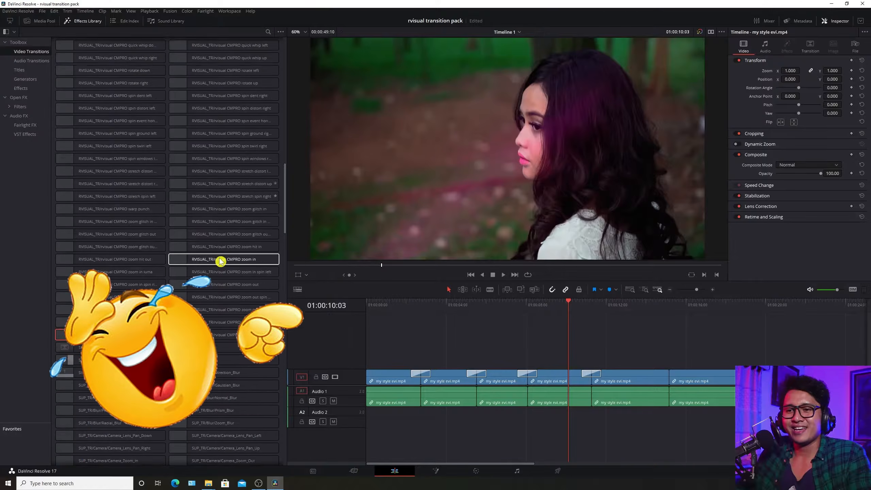
pyautogui.scroll(-5, 106, 266)
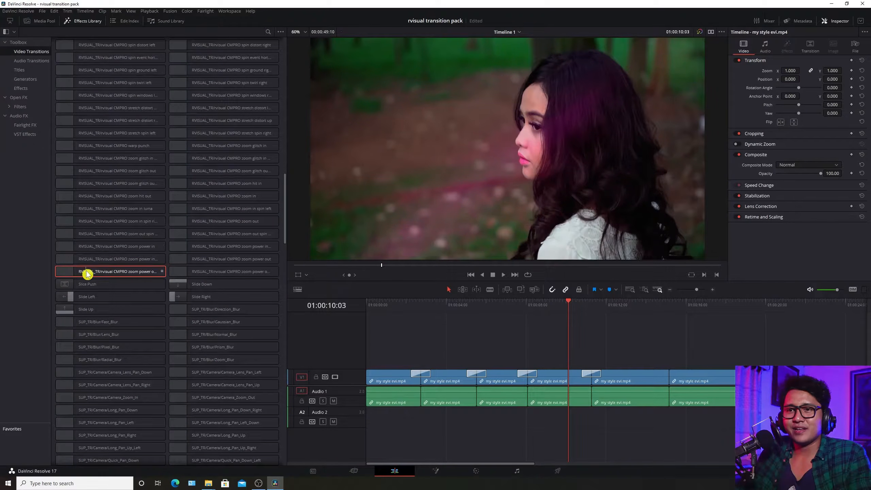
pyautogui.moveTo(143, 275); pyautogui.dragTo(653, 375)
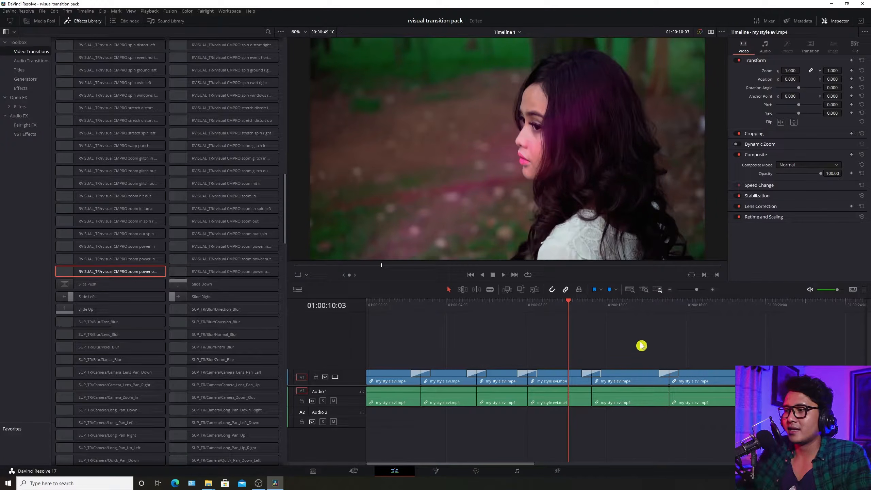
# Play the timeline across the fifth cut several times to preview the zoom power transition
pyautogui.click(659, 304)
pyautogui.click(650, 304)
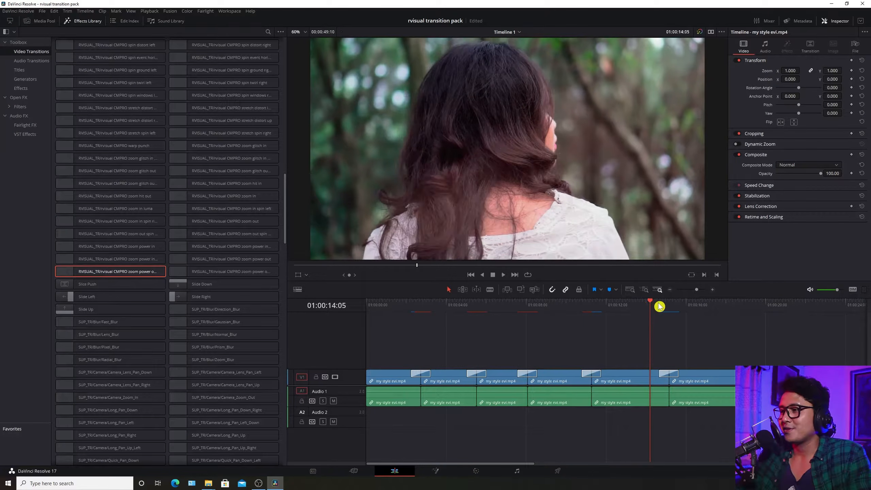
pyautogui.click(658, 305)
pyautogui.click(651, 304)
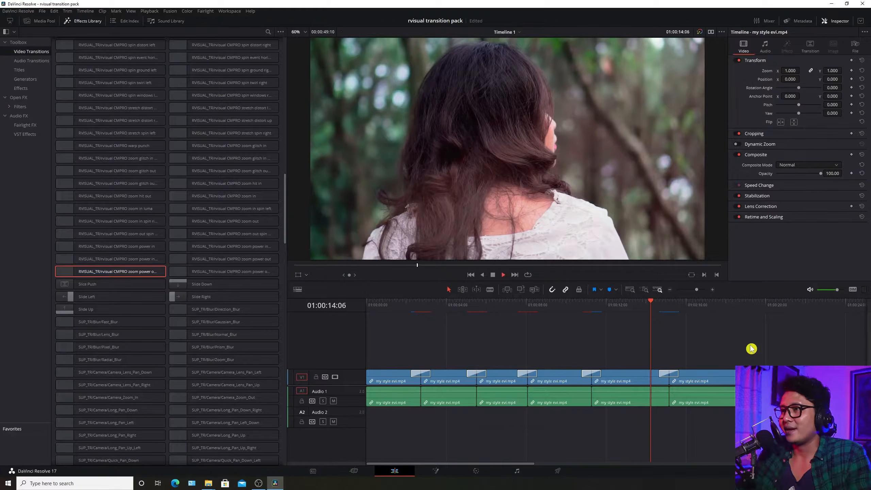
pyautogui.press('space')
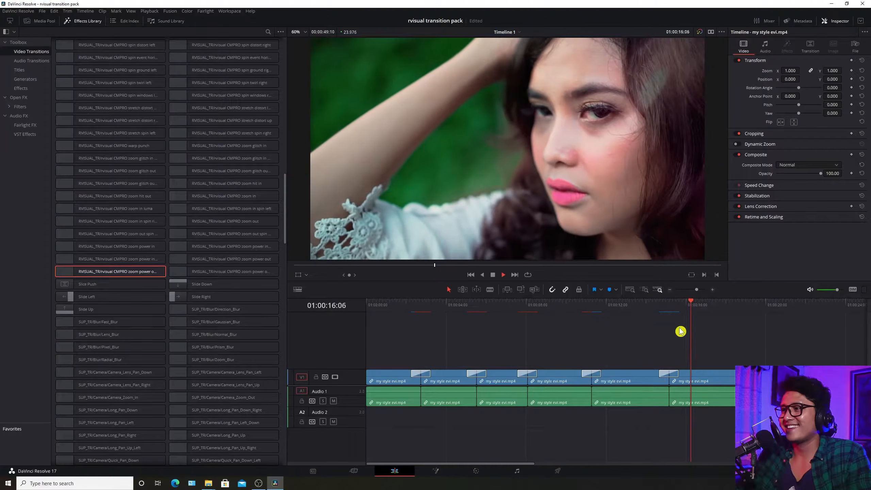
pyautogui.press('space')
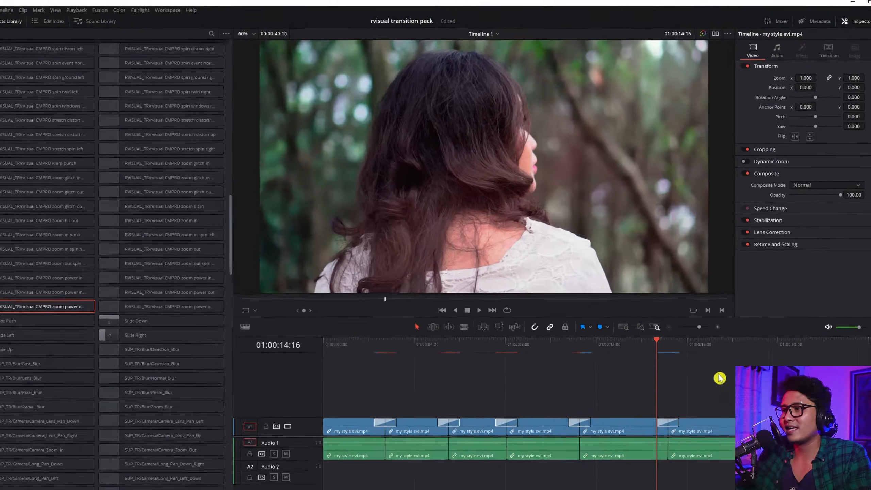
pyautogui.press('space')
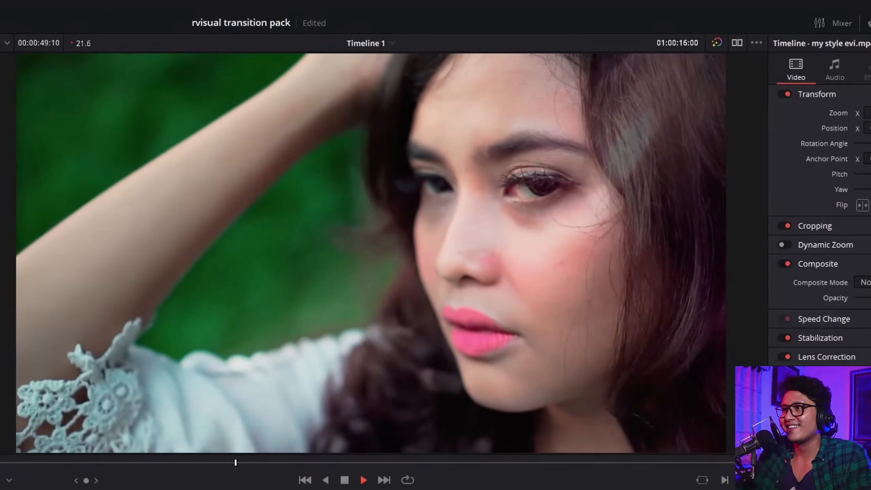
pyautogui.press('space')
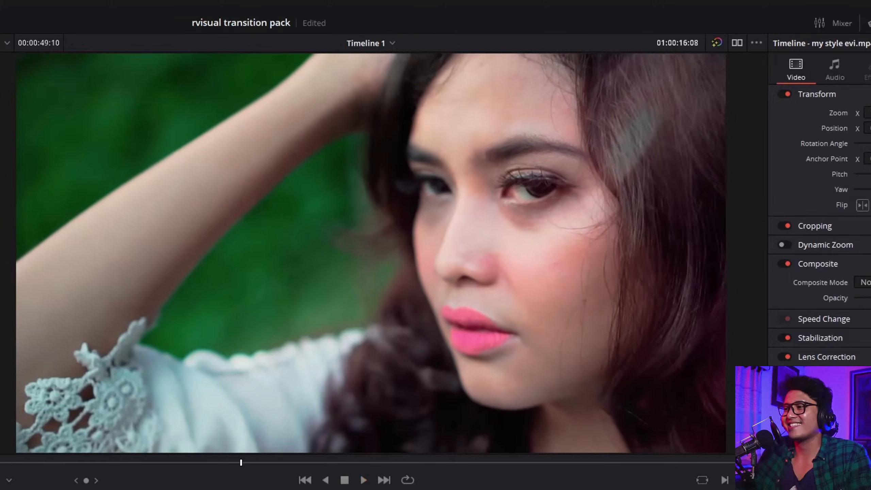
pyautogui.click(648, 304)
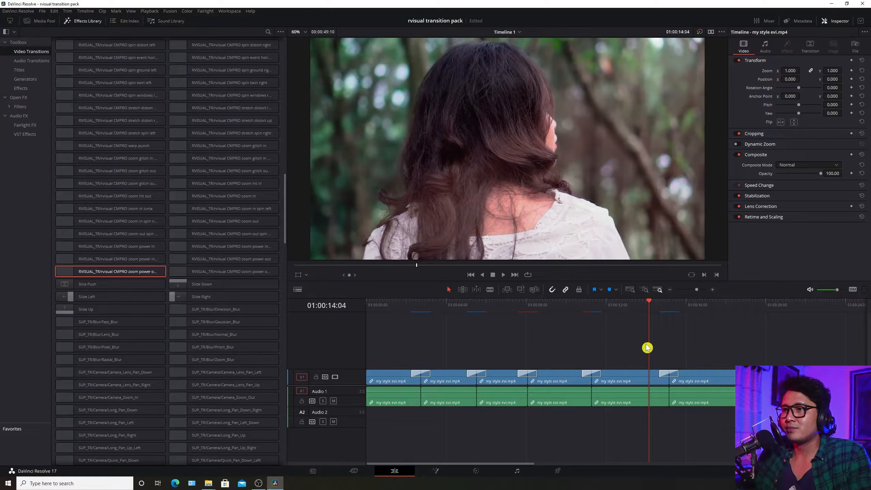
# Play the timeline across the fourth cut to preview its camera move transition and return to the transition's start
pyautogui.click(573, 305)
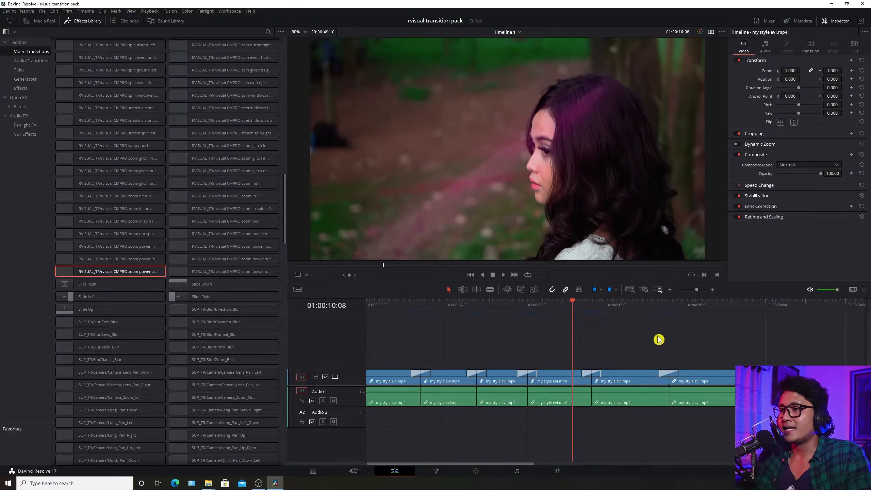
pyautogui.press('space')
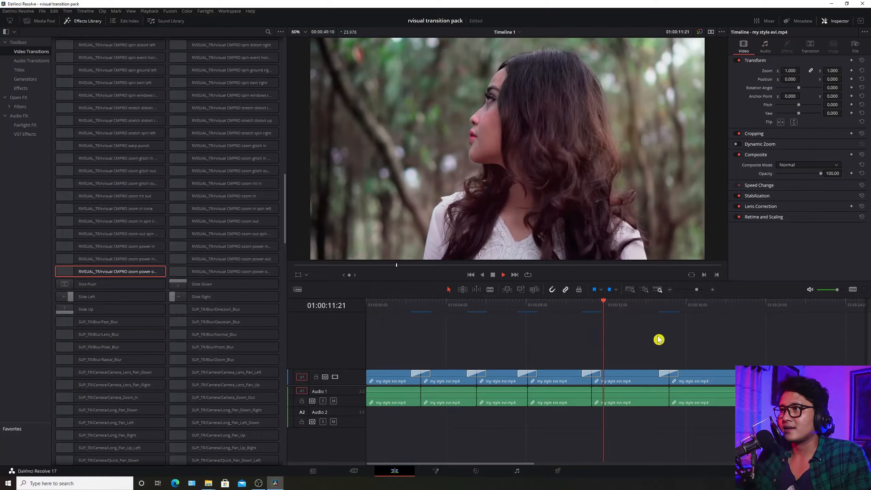
pyautogui.click(581, 307)
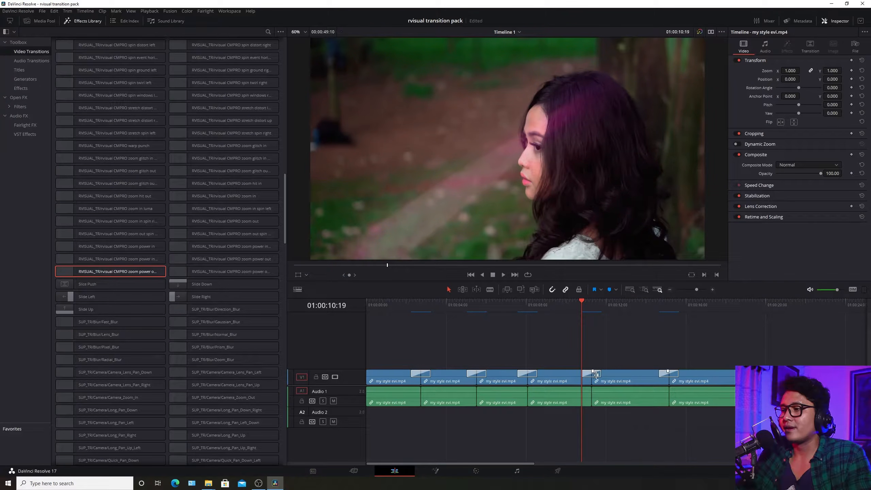
# Lengthen the camera move warp forward transition at the fourth cut to about 3.3 seconds
pyautogui.scroll(2, 611, 347)
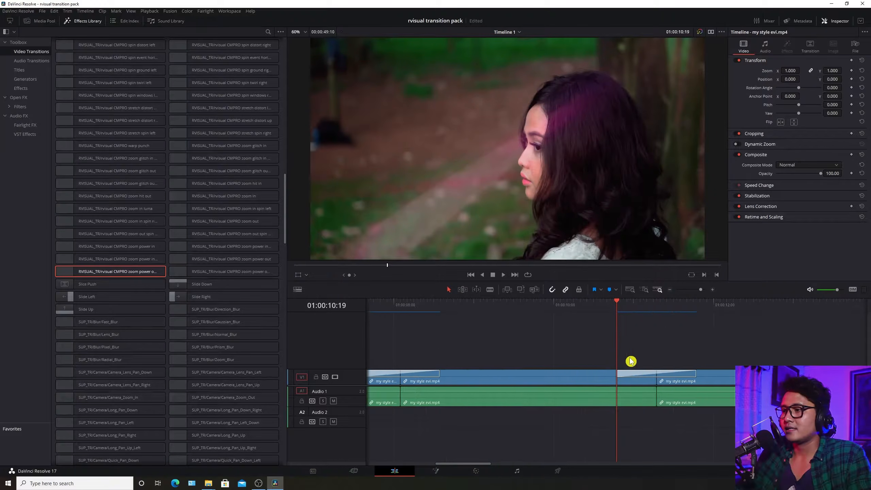
pyautogui.click(686, 375)
pyautogui.moveTo(696, 372); pyautogui.dragTo(786, 372)
pyautogui.hotkey('ctrl', '-')
pyautogui.hotkey('ctrl', '-')
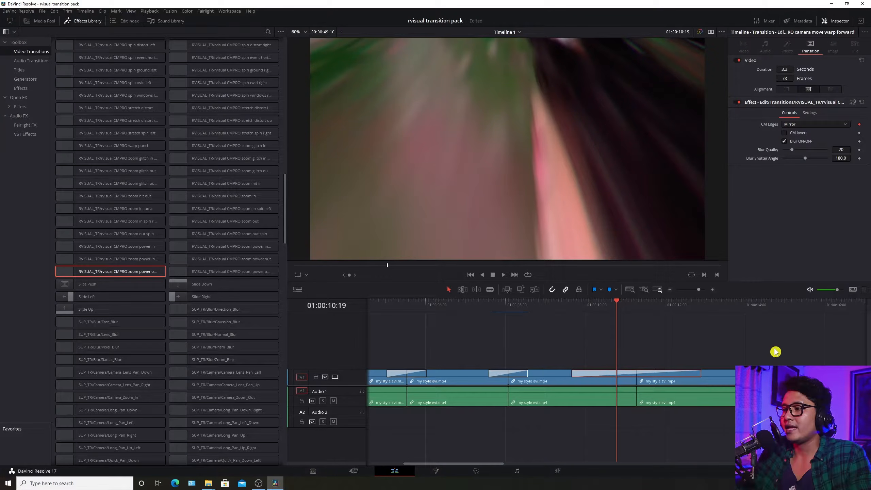
# Play the timeline across the fourth cut twice to preview the lengthened camera move transition and return to its start
pyautogui.click(552, 308)
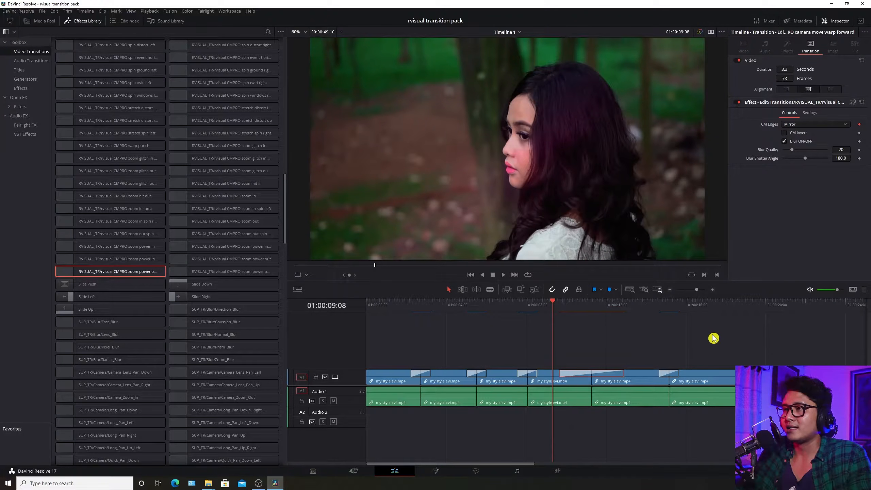
pyautogui.press('space')
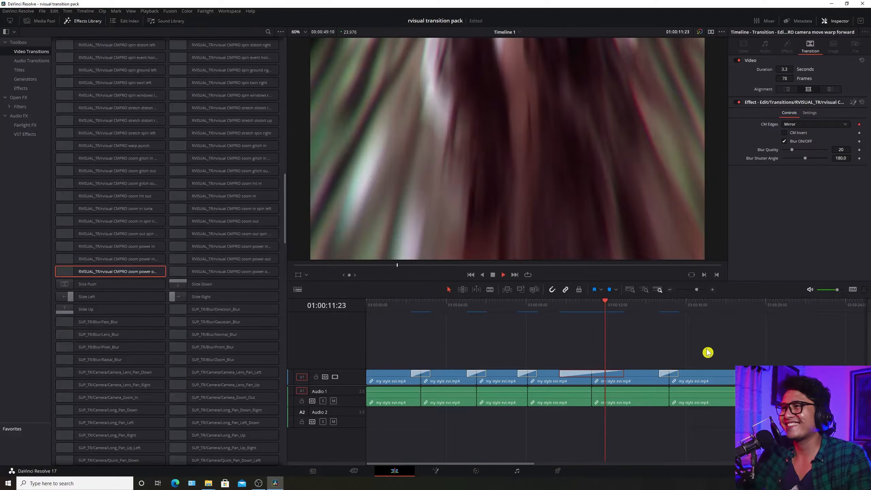
pyautogui.press('space')
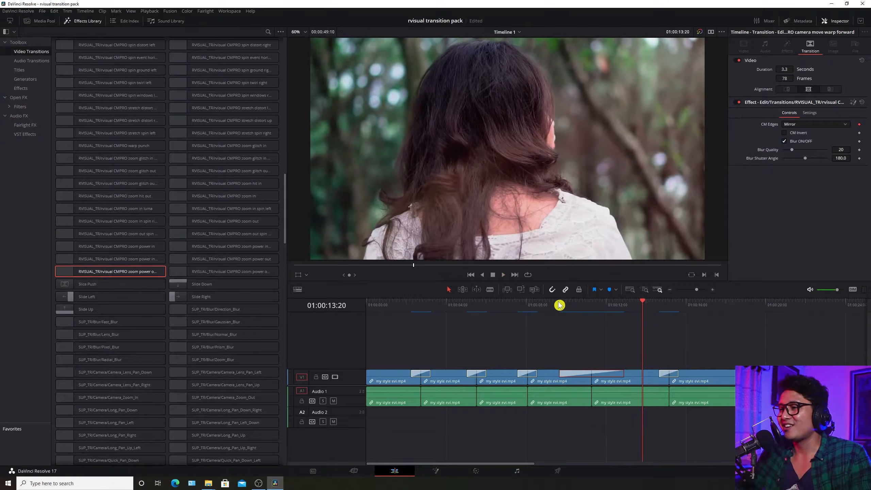
pyautogui.moveTo(555, 305); pyautogui.dragTo(544, 305)
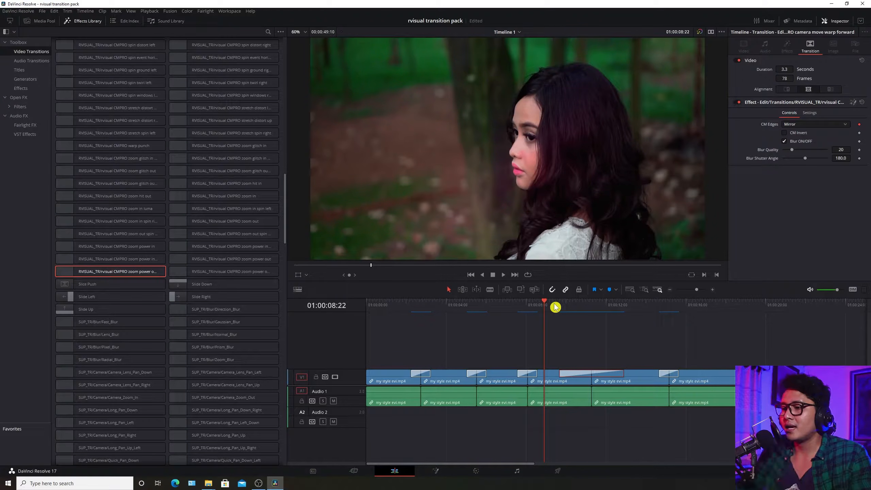
pyautogui.click(476, 477)
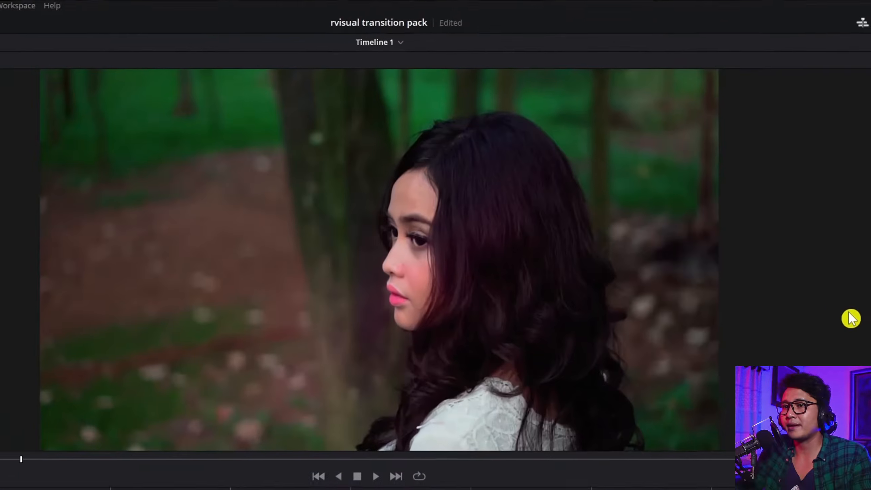
pyautogui.press('space')
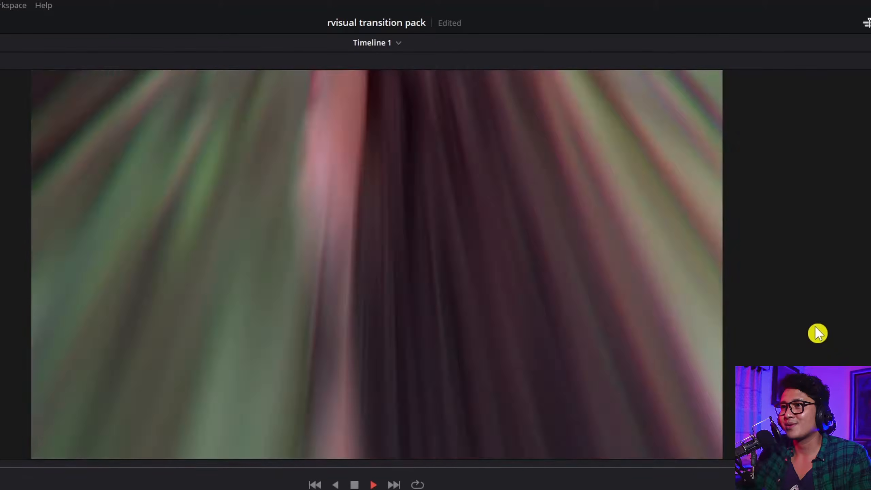
pyautogui.press('space')
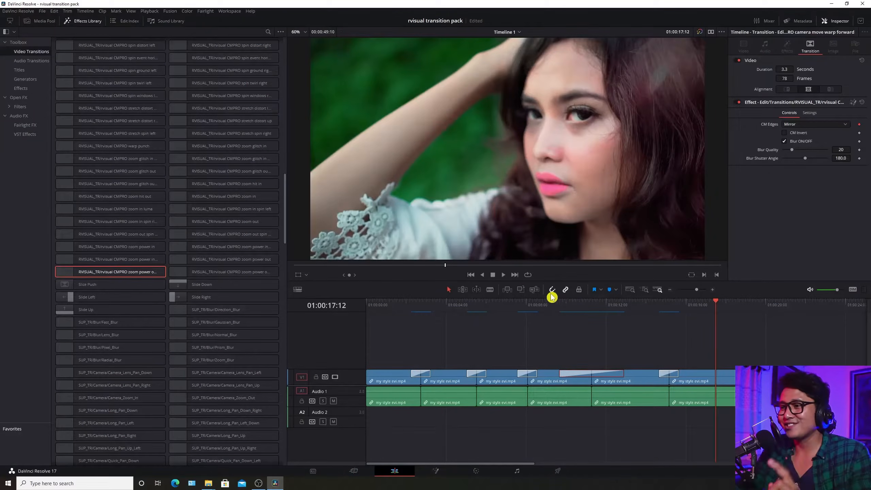
pyautogui.click(555, 305)
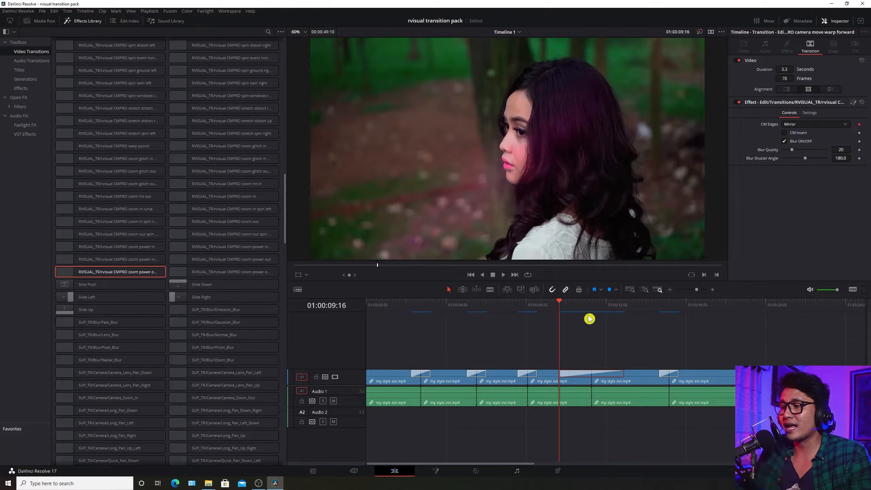
# Play and scrub through the CMPRO zoom in transition at the first cut with its Inspector settings shown, returning to its start
pyautogui.click(518, 309)
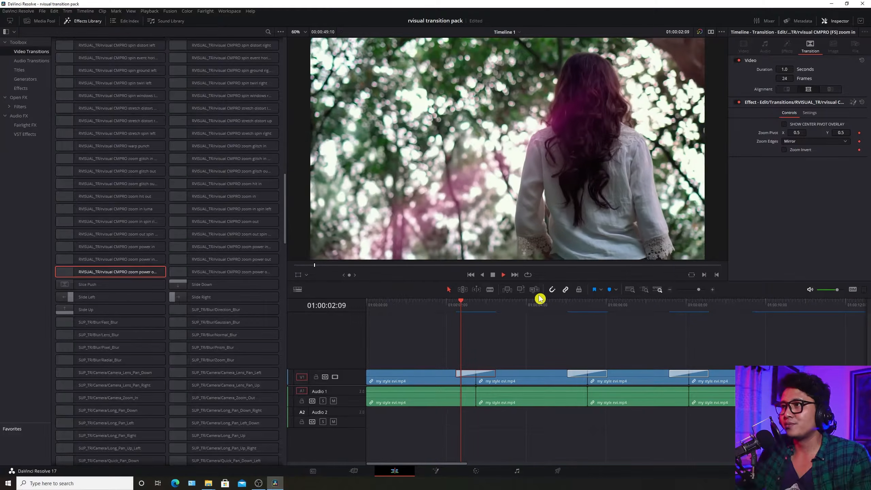
pyautogui.press('space')
pyautogui.moveTo(453, 305); pyautogui.dragTo(468, 311)
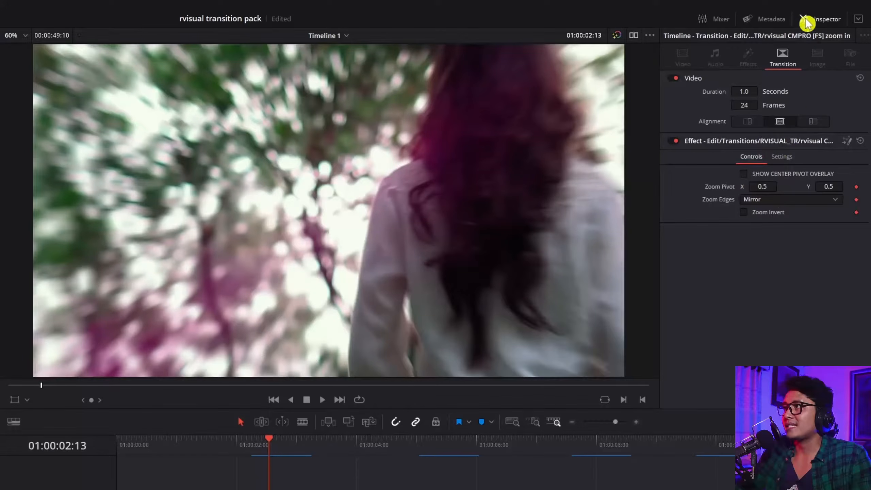
pyautogui.click(828, 21)
pyautogui.click(831, 24)
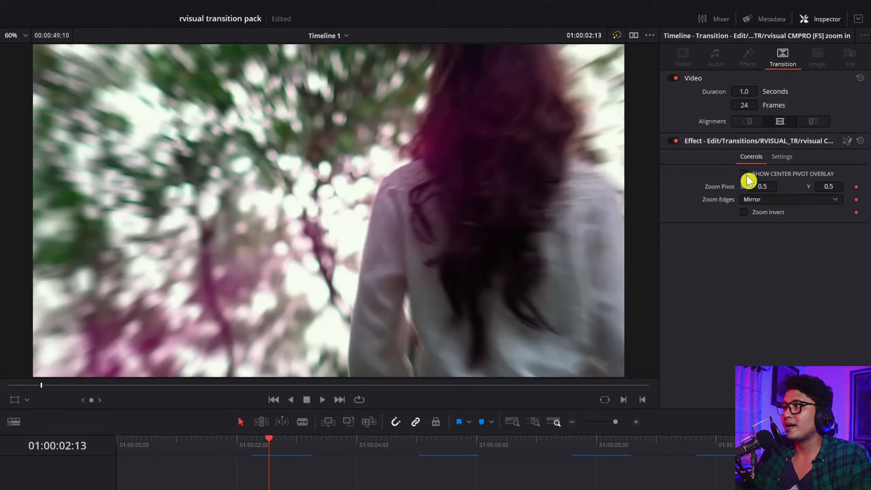
pyautogui.click(249, 454)
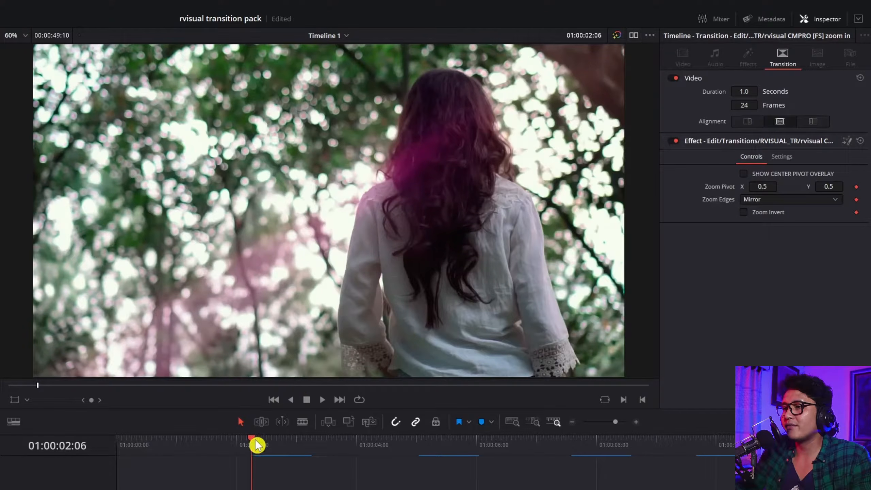
pyautogui.click(263, 443)
pyautogui.moveTo(265, 445)
pyautogui.mouseDown()
pyautogui.moveTo(294, 456)
pyautogui.moveTo(277, 457)
pyautogui.mouseUp()
pyautogui.click(254, 458)
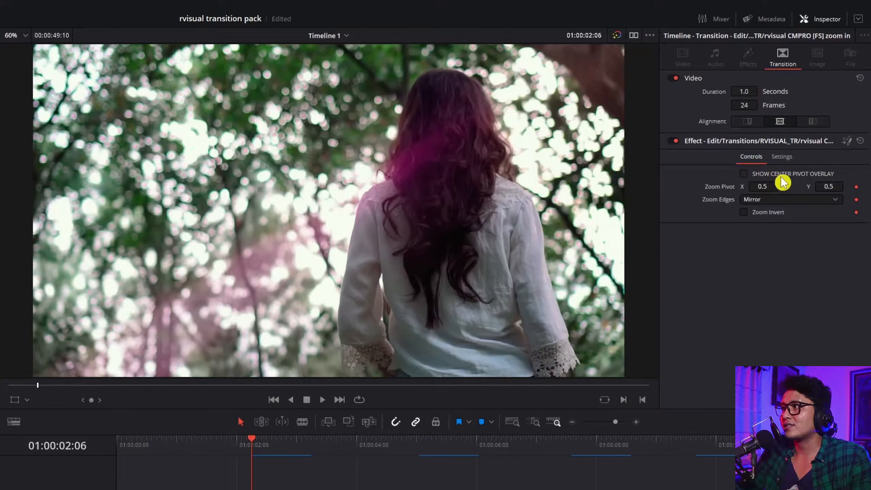
# Show the zoom in transition's center pivot overlay and, with Fusion Overlay enabled, place the zoom pivot on the woman's head at about X 0.702, Y 0.784
pyautogui.click(743, 174)
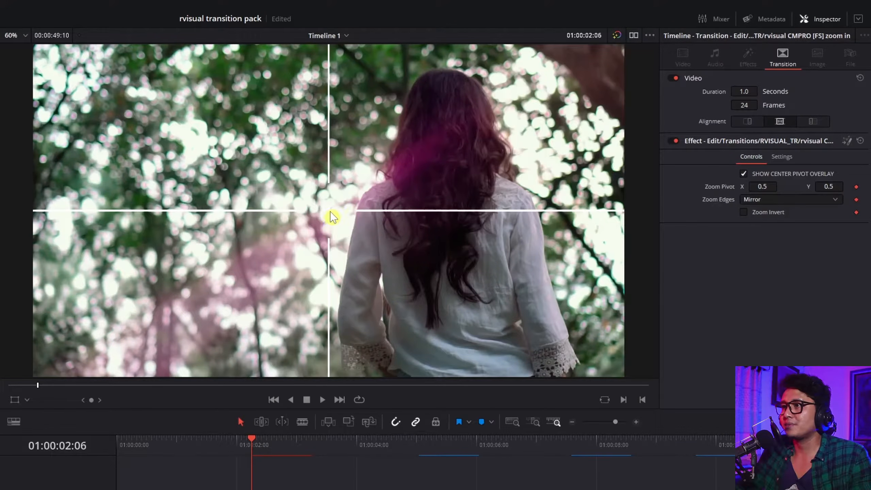
pyautogui.moveTo(761, 186); pyautogui.dragTo(860, 187)
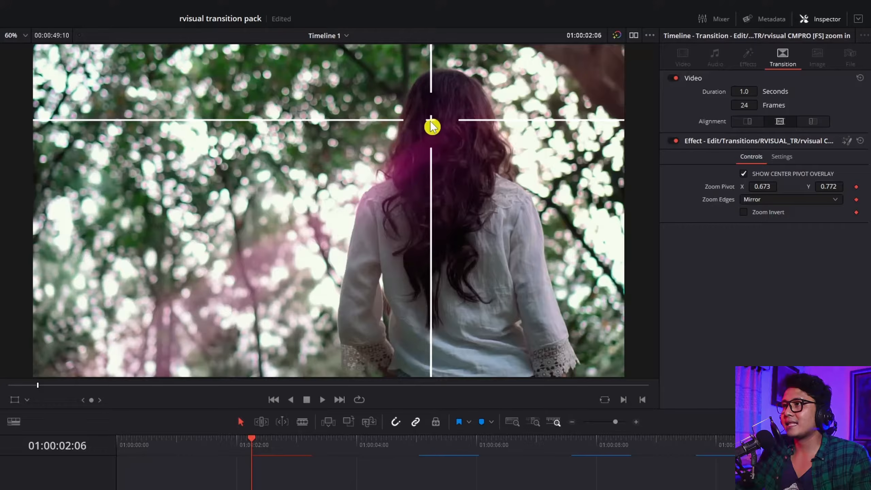
pyautogui.click(27, 401)
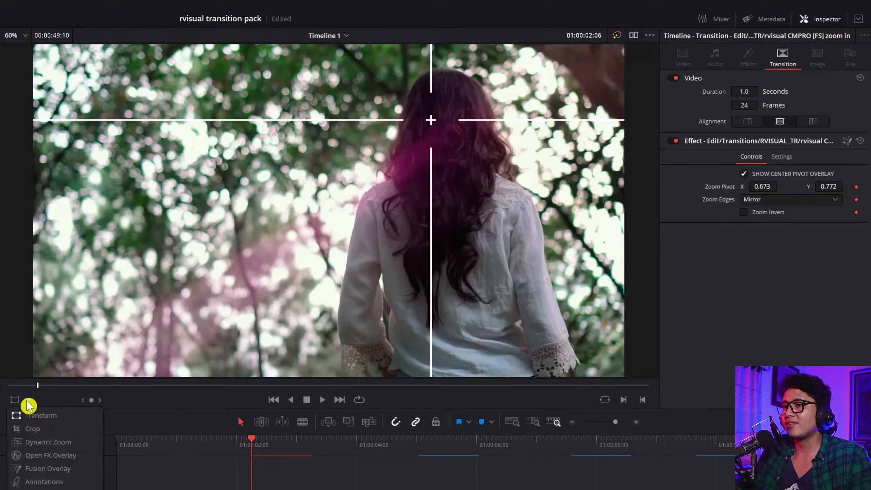
pyautogui.click(61, 472)
pyautogui.moveTo(431, 125); pyautogui.dragTo(333, 208)
pyautogui.moveTo(336, 207); pyautogui.dragTo(450, 116)
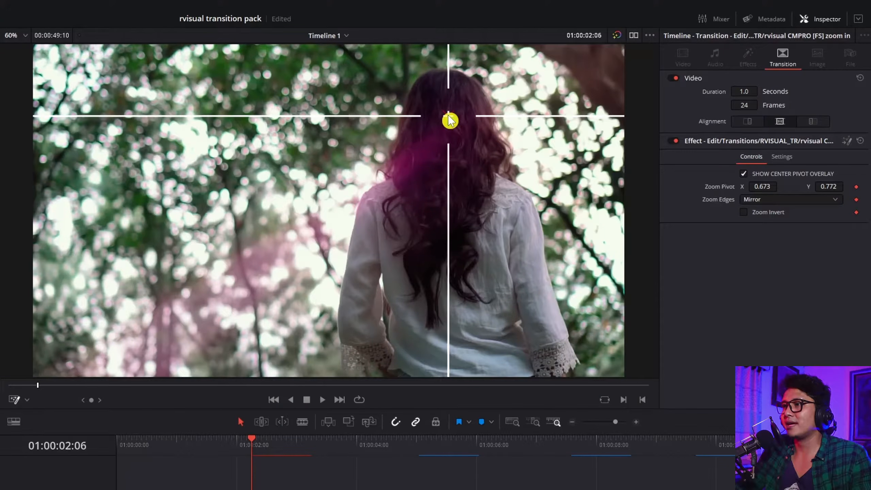
# Turn off the Fusion Overlay in the viewer and hide the transition's center pivot overlay
pyautogui.click(240, 445)
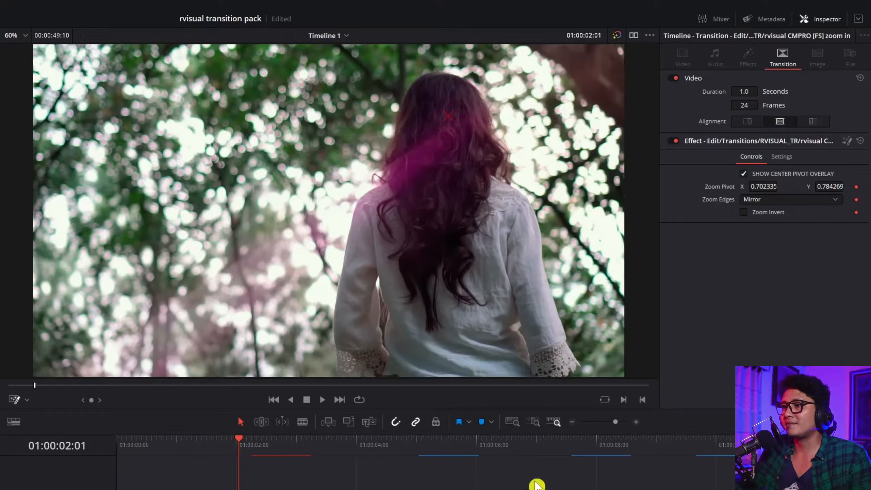
pyautogui.moveTo(251, 445)
pyautogui.mouseDown()
pyautogui.moveTo(281, 446)
pyautogui.moveTo(245, 446)
pyautogui.mouseUp()
pyautogui.click(27, 400)
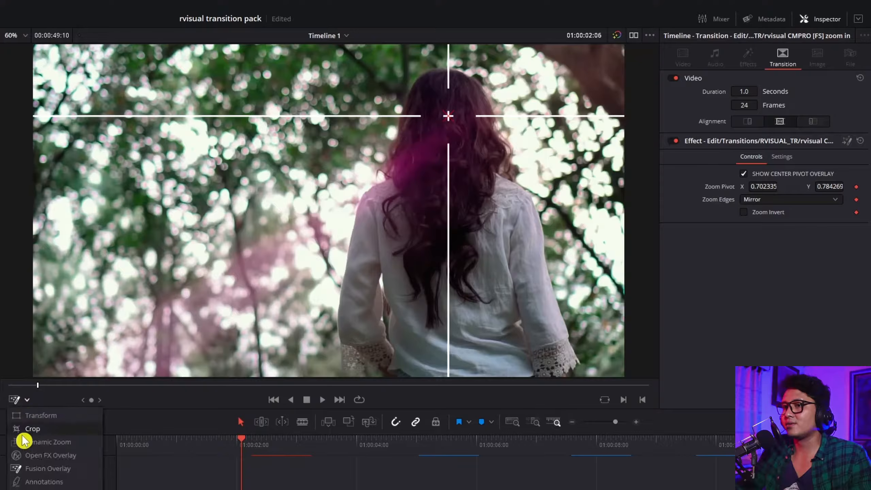
pyautogui.click(21, 472)
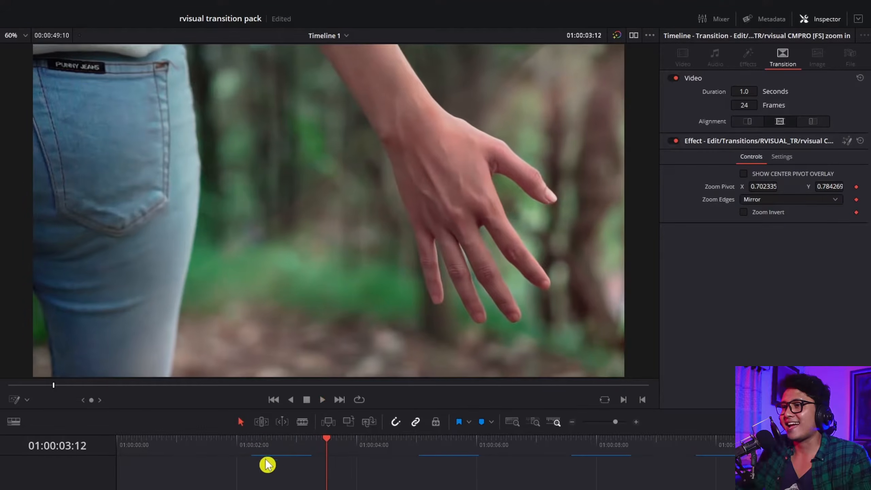
# Play across the first cut to preview the zoom in transition with its repositioned pivot
pyautogui.click(244, 454)
pyautogui.press('space')
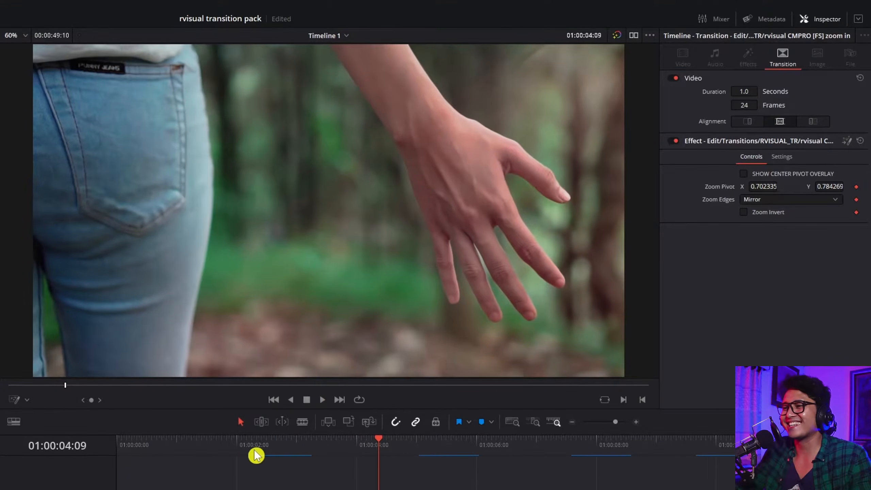
pyautogui.click(247, 451)
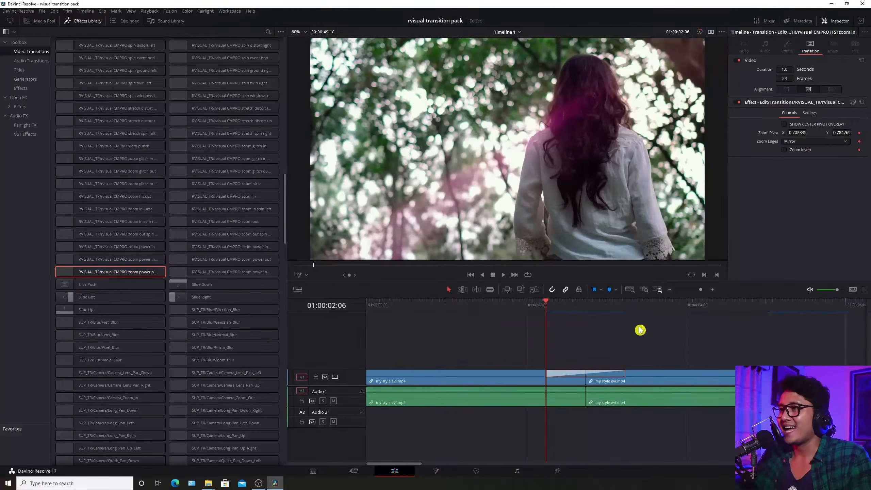
# Select the zoom power out spin left transition at the fifth cut and park the playhead on a blurred frame at 01:00:14:23
pyautogui.click(658, 314)
pyautogui.scroll(-4, 660, 313)
pyautogui.click(655, 311)
pyautogui.scroll(2, 711, 319)
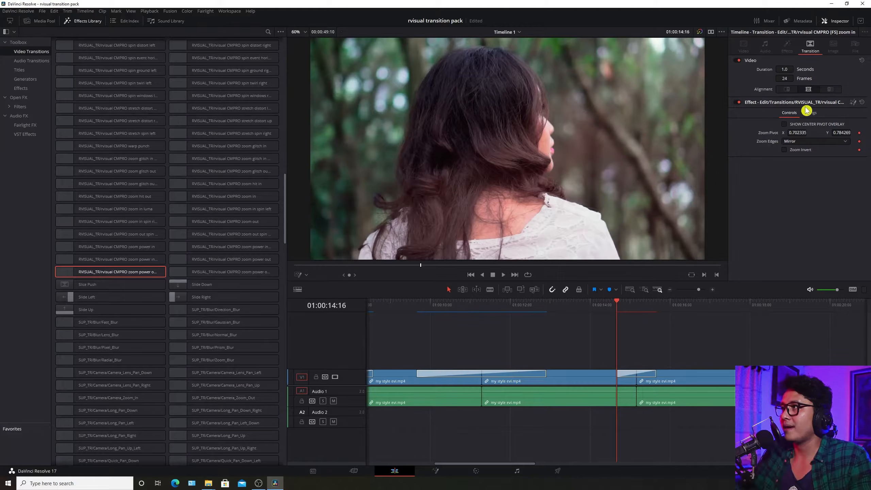
pyautogui.click(604, 307)
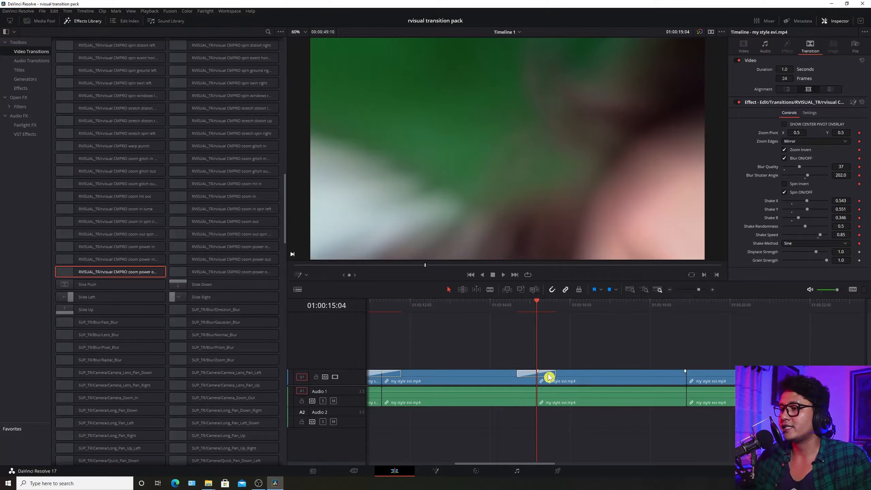
pyautogui.click(549, 376)
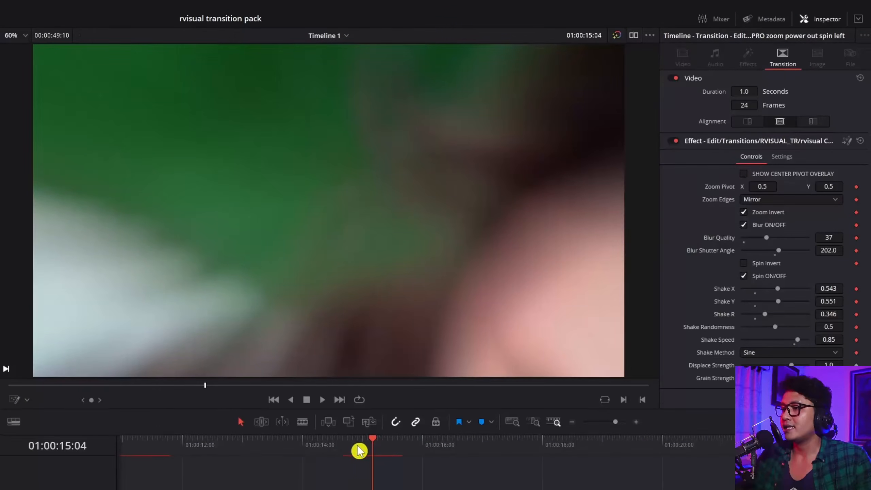
pyautogui.click(526, 309)
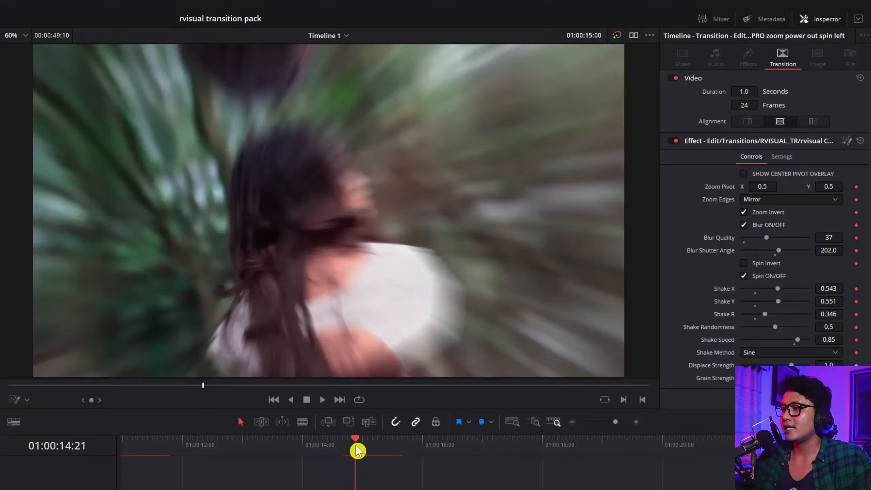
pyautogui.moveTo(356, 450); pyautogui.dragTo(362, 452)
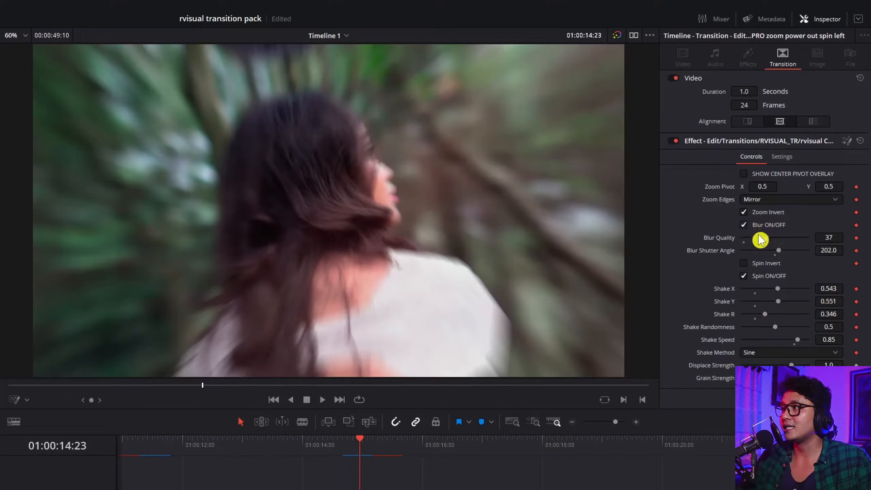
# Switch the transition's blur off to compare its frames up to 01:00:15:00, and switch it back on
pyautogui.click(743, 225)
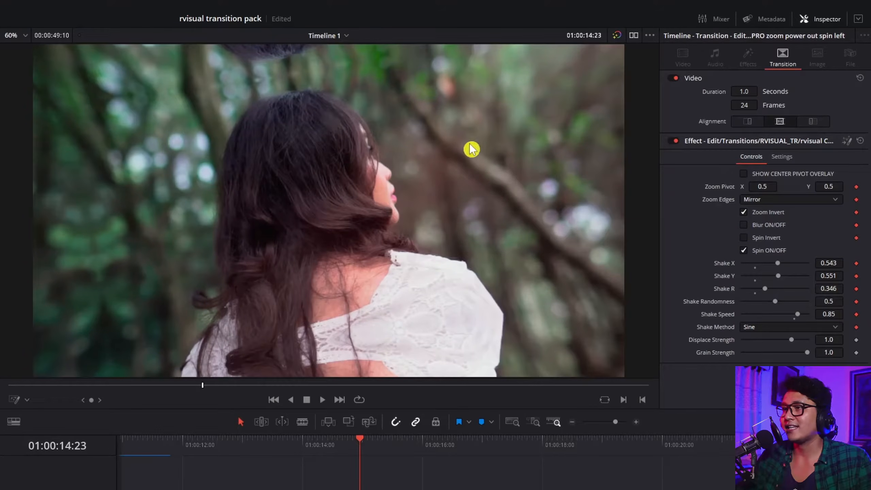
pyautogui.moveTo(360, 459); pyautogui.dragTo(365, 446)
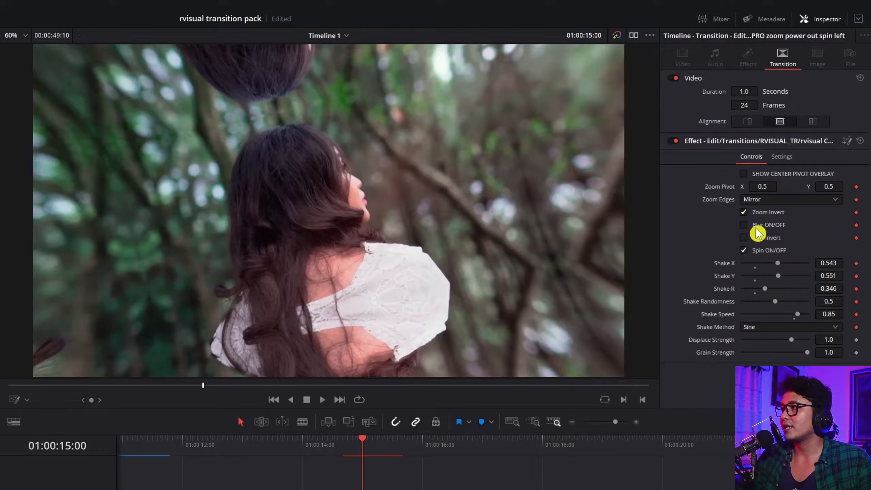
pyautogui.click(792, 226)
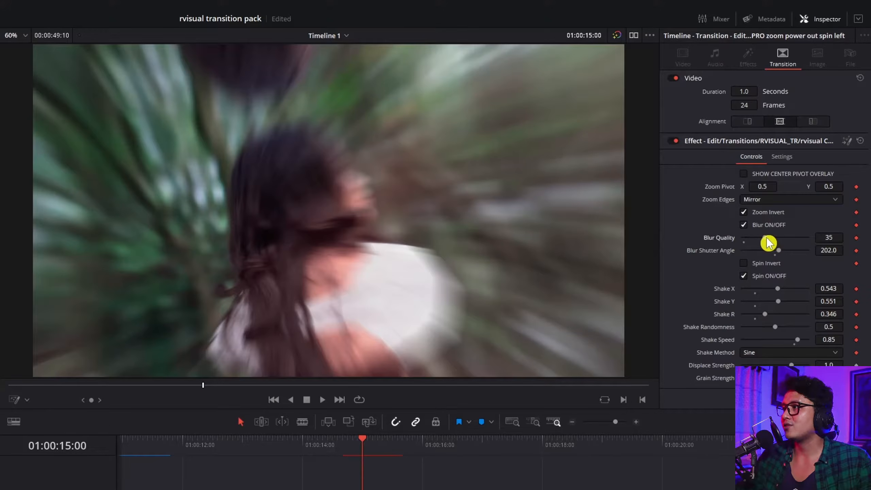
# Set Blur Quality to 57, Blur Shutter Angle to 180, Shake X to 0.63, Shake Y to 0.622 and Shake R to 0.48, returning to the transition's start
pyautogui.moveTo(756, 238); pyautogui.dragTo(786, 258)
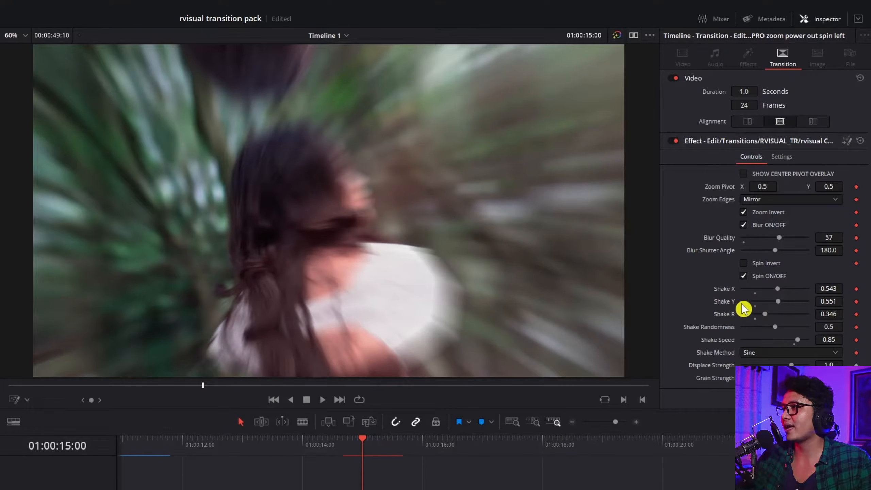
pyautogui.moveTo(779, 294)
pyautogui.mouseDown()
pyautogui.moveTo(764, 292)
pyautogui.moveTo(779, 307)
pyautogui.moveTo(770, 295)
pyautogui.moveTo(758, 301)
pyautogui.moveTo(782, 302)
pyautogui.moveTo(783, 288)
pyautogui.mouseUp()
pyautogui.moveTo(772, 314); pyautogui.dragTo(775, 315)
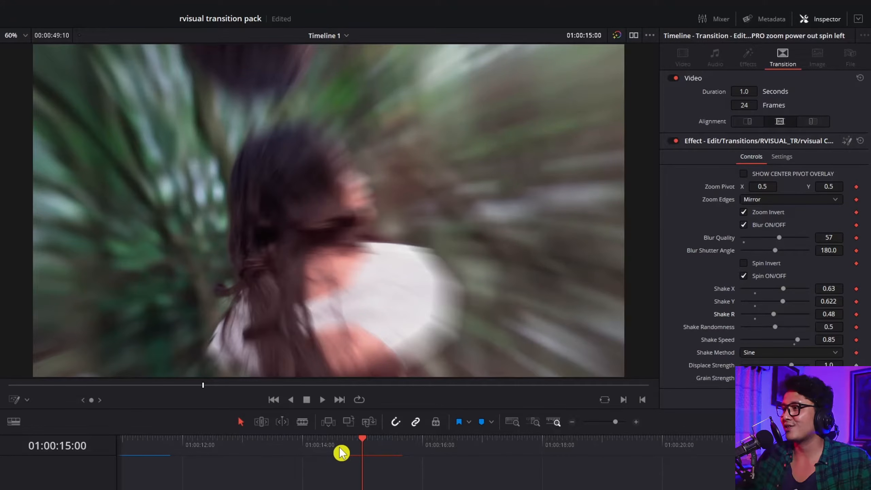
pyautogui.click(342, 449)
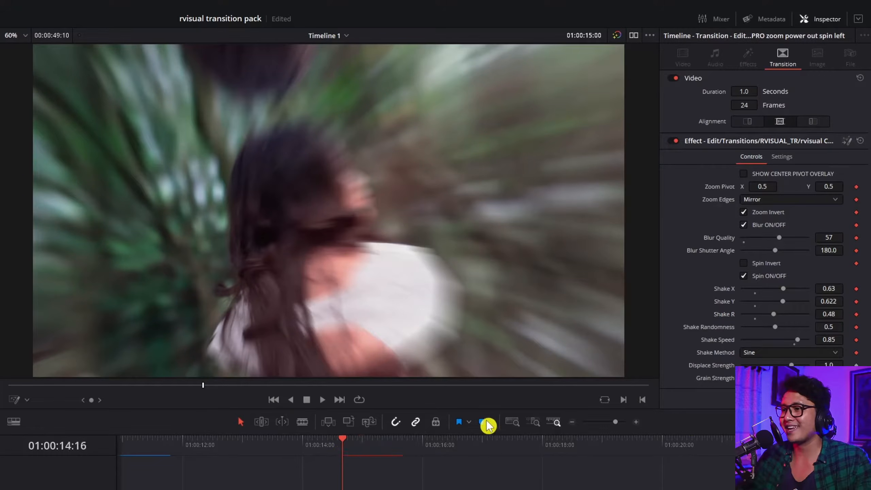
# Play the zoom power out spin left transition from 01:00:14:16 to preview its new blur and shake settings
pyautogui.press('space')
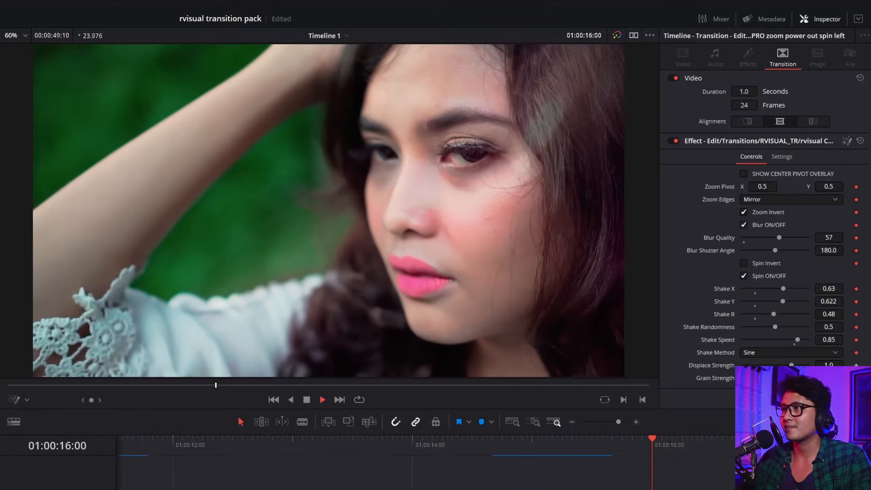
pyautogui.click(492, 445)
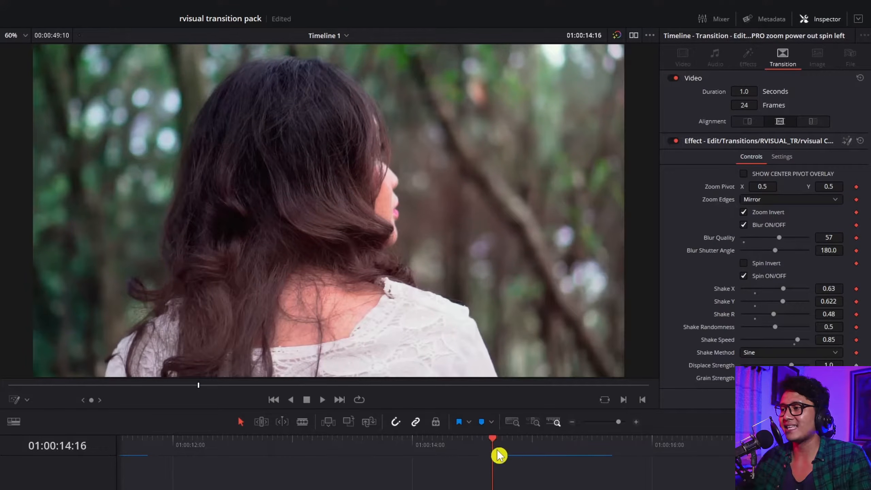
pyautogui.moveTo(501, 441)
pyautogui.mouseDown()
pyautogui.moveTo(519, 444)
pyautogui.moveTo(496, 444)
pyautogui.mouseUp()
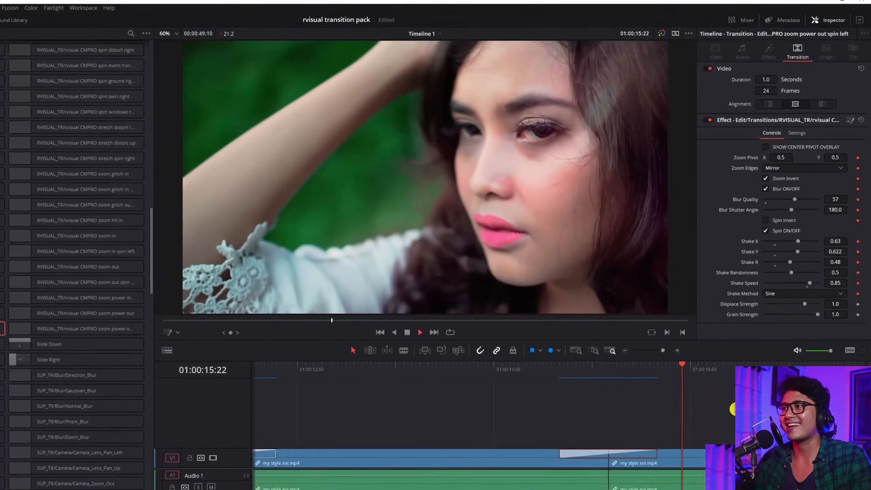
pyautogui.press('space')
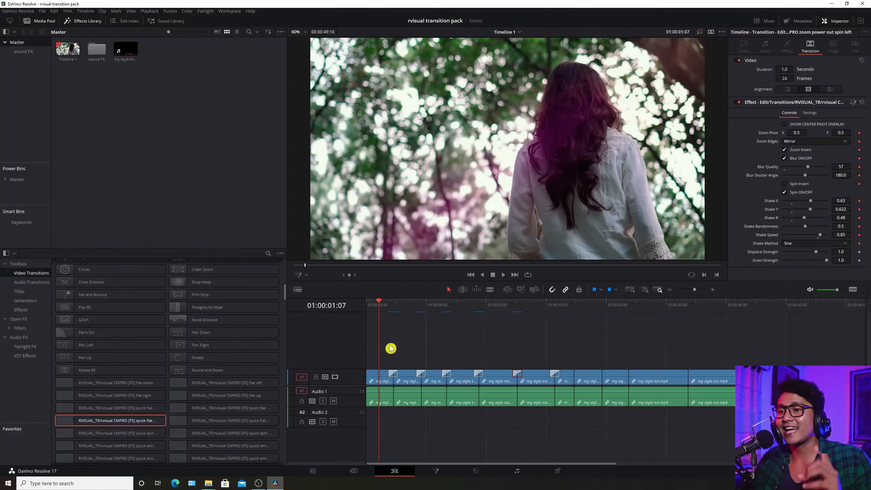
# Switch to the TRANSITIONS folder in File Explorer, view the Camera Move PRO - SFX folder's sound files, and minimise the window
pyautogui.moveTo(208, 483)
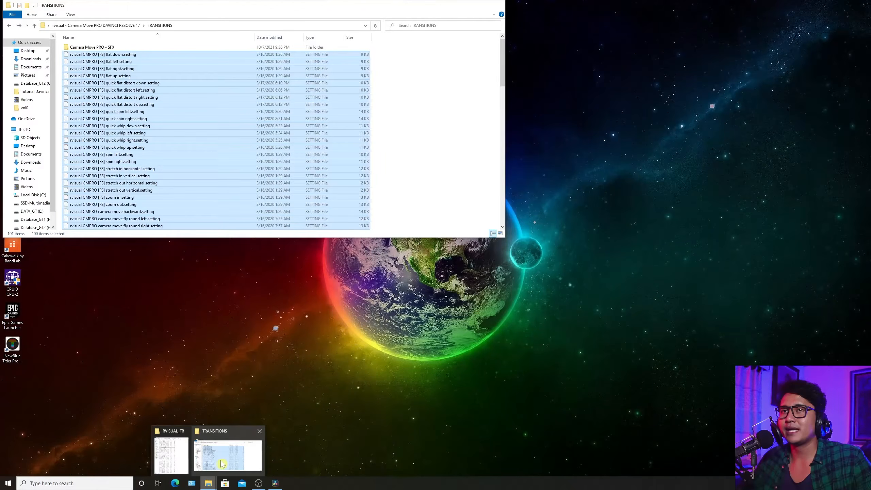
pyautogui.click(222, 464)
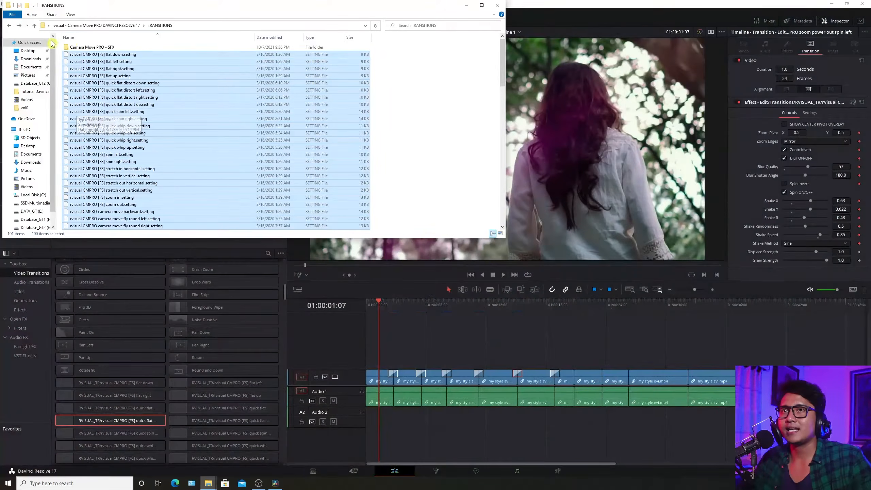
pyautogui.click(81, 48)
pyautogui.doubleClick(96, 49)
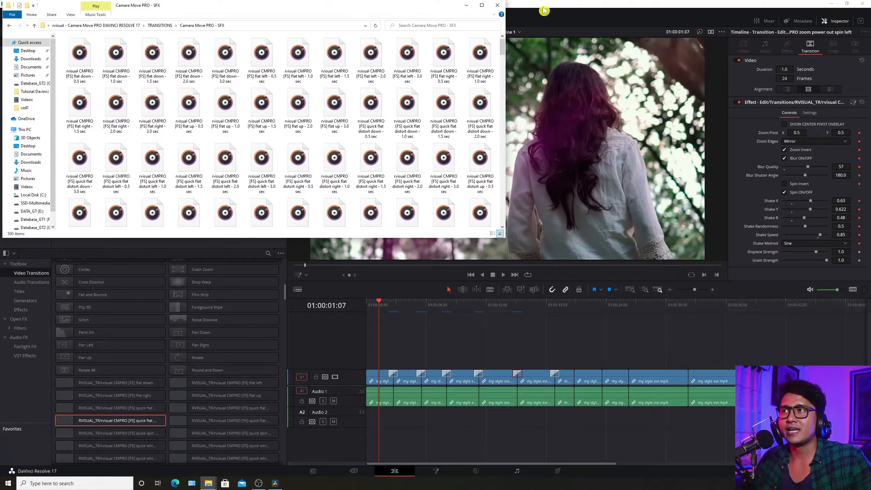
pyautogui.click(469, 6)
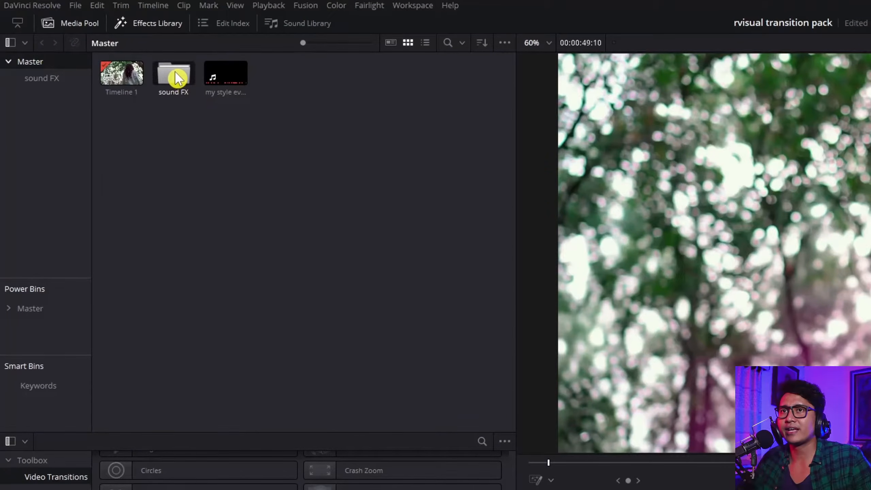
# Open the sound FX bin in the media pool and show its clips as a list
pyautogui.doubleClick(159, 70)
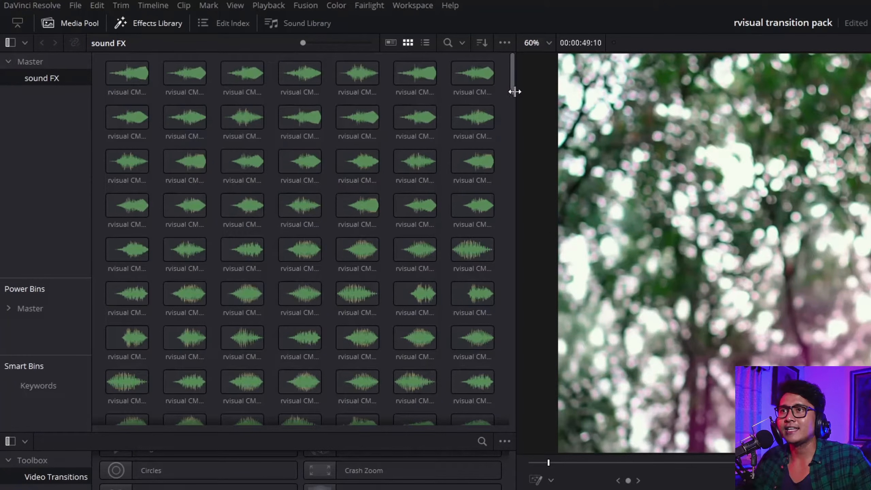
pyautogui.moveTo(512, 90); pyautogui.dragTo(516, 124)
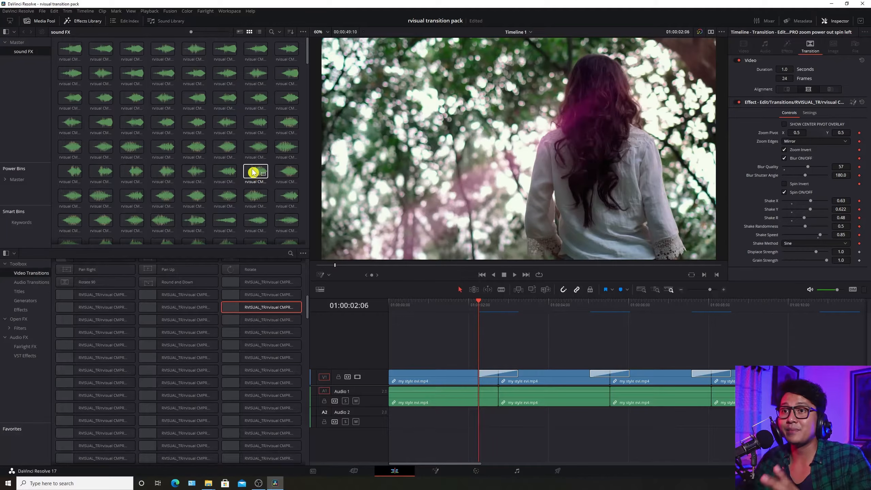
pyautogui.click(258, 32)
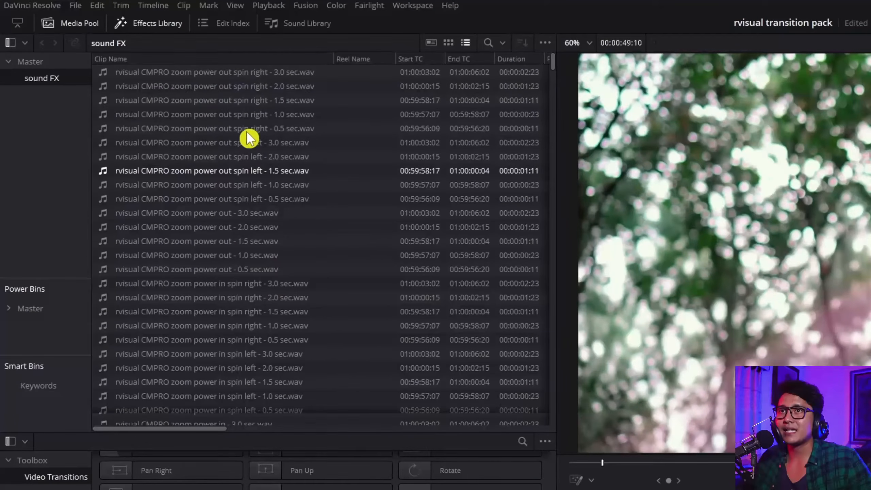
# Go through the zoom power out spin right sound effects to compare their duration variants from 3.0 to 0.5 sec
pyautogui.click(144, 75)
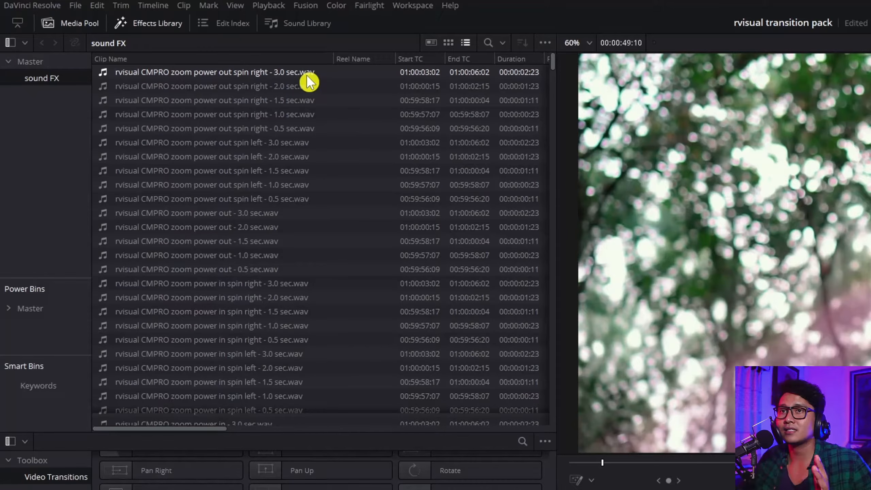
pyautogui.click(290, 88)
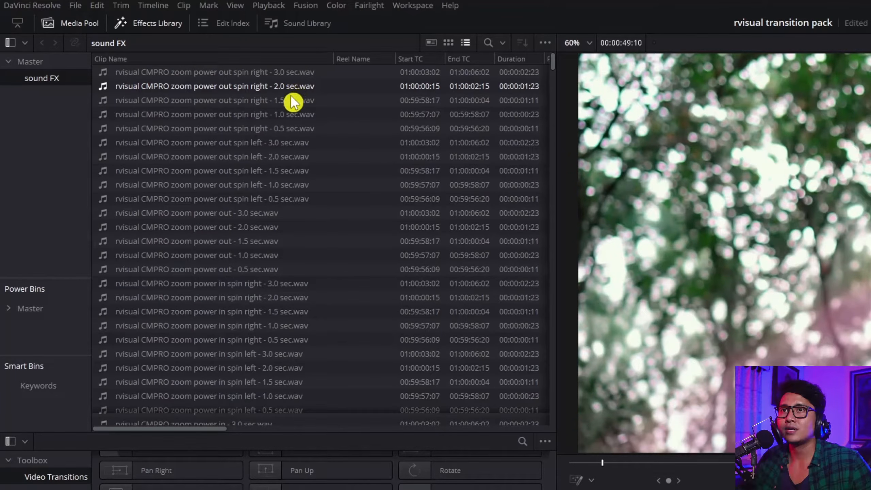
pyautogui.click(292, 101)
pyautogui.click(277, 116)
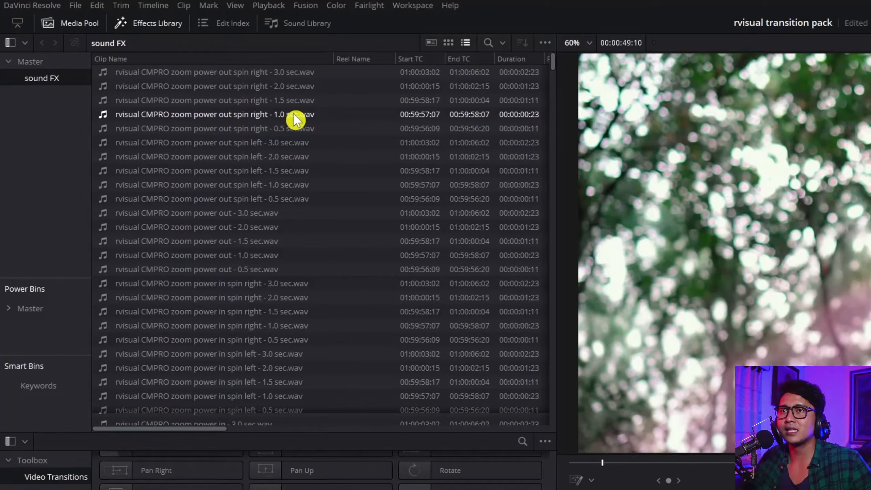
pyautogui.click(294, 128)
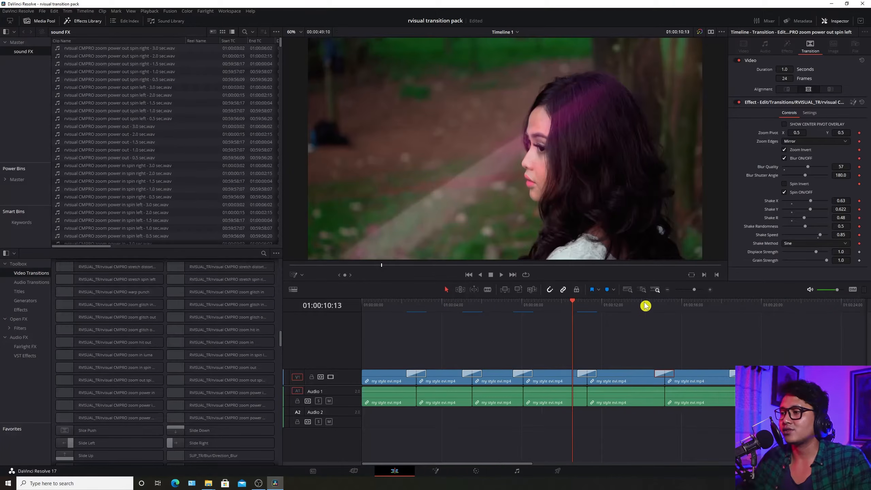
# Play the zoom power out spin left transition without sound and park the playhead back at its start, 01:00:14:16
pyautogui.hotkey('ctrl', '-')
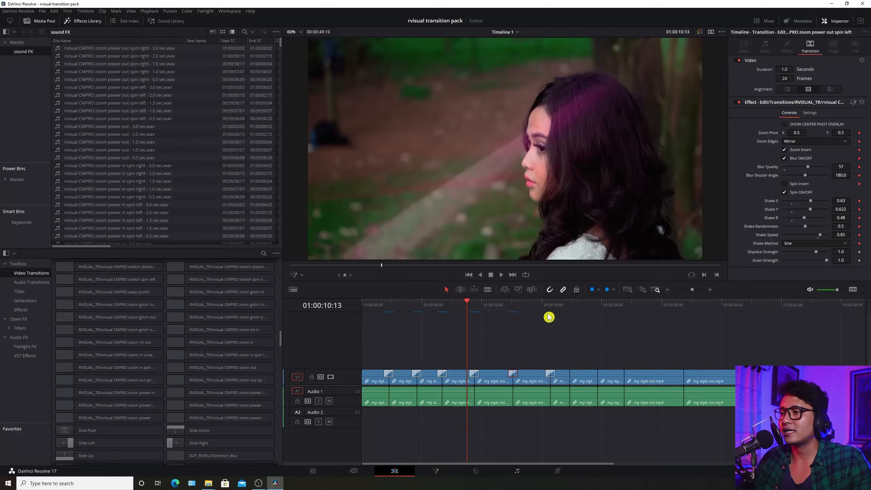
pyautogui.click(546, 311)
pyautogui.hotkey('ctrl', '=')
pyautogui.hotkey('ctrl', '=')
pyautogui.hotkey('ctrl', '=')
pyautogui.hotkey('ctrl', '-')
pyautogui.hotkey('ctrl', '-')
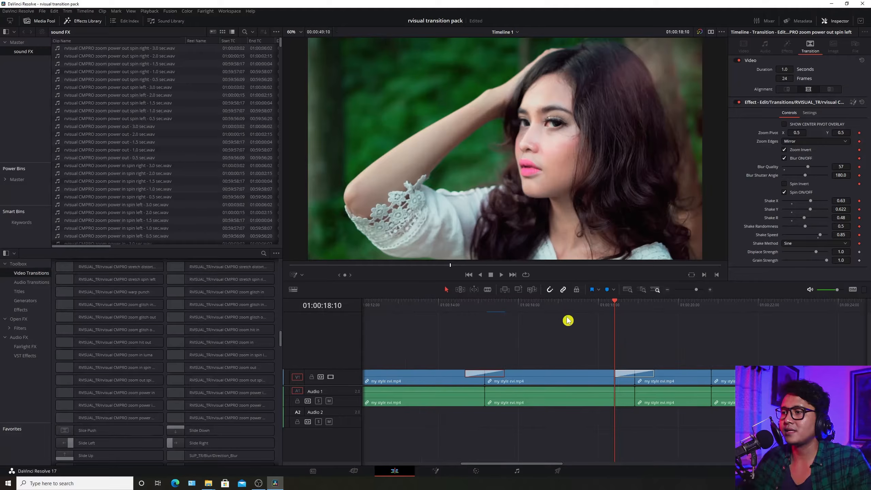
pyautogui.click(539, 306)
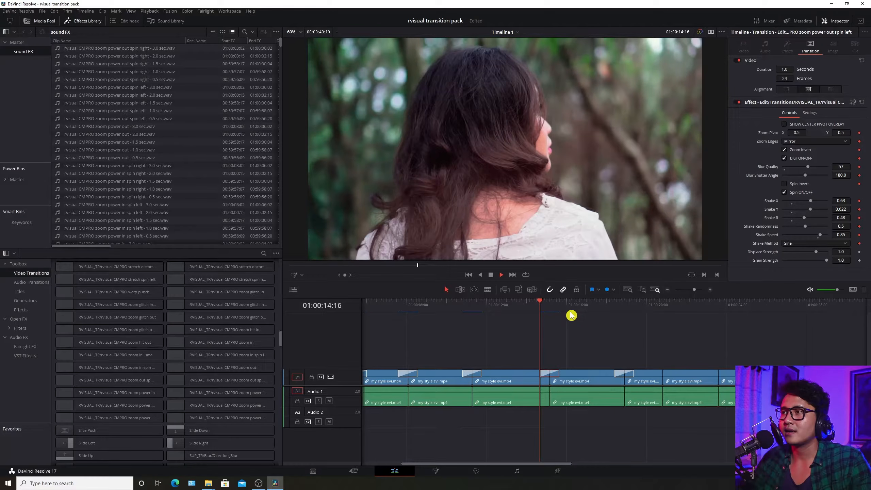
pyautogui.press('space')
pyautogui.click(537, 308)
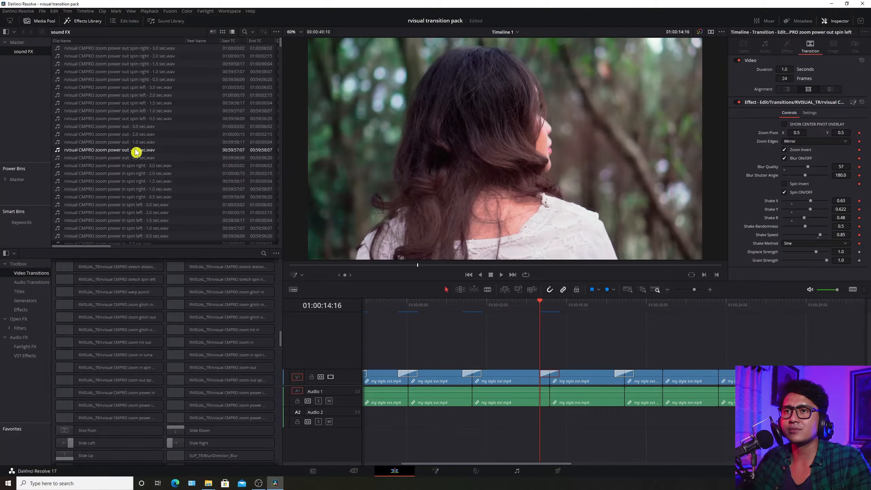
# Place the zoom power out - 1.0 sec.wav sound on Audio 2 at 01:00:14:16, beneath the one-second transition
pyautogui.moveTo(118, 153); pyautogui.dragTo(543, 415)
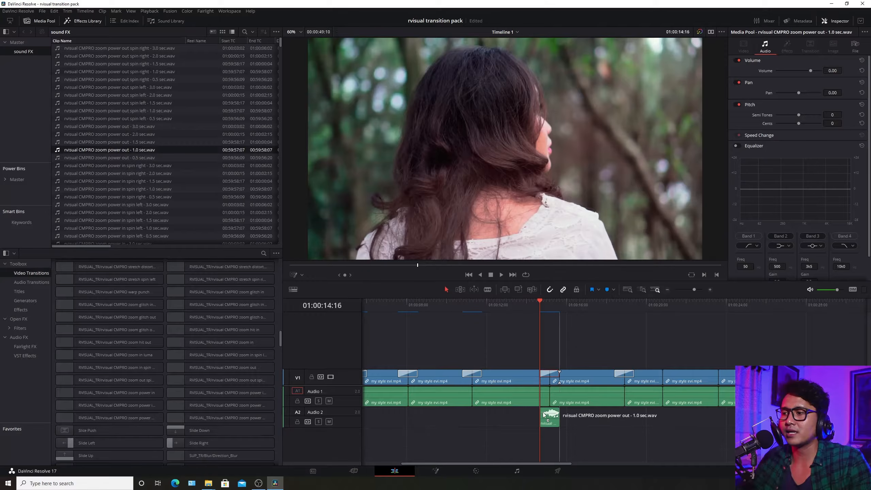
pyautogui.click(549, 373)
pyautogui.hotkey('ctrl', '=')
pyautogui.hotkey('ctrl', '=')
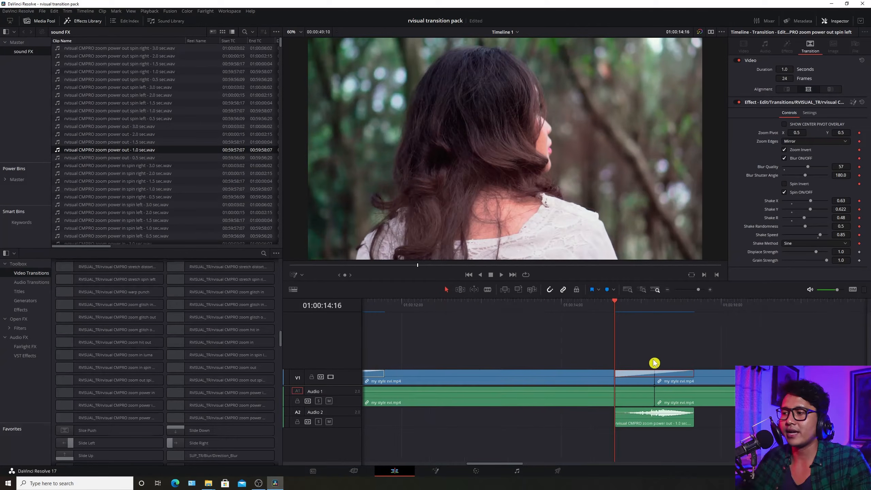
# Try zoom power out - 1.5 sec.wav on a new Audio 3 track at 01:00:14:16 to compare lengths, and delete the clip
pyautogui.hotkey('ctrl', '-')
pyautogui.moveTo(147, 141); pyautogui.dragTo(627, 444)
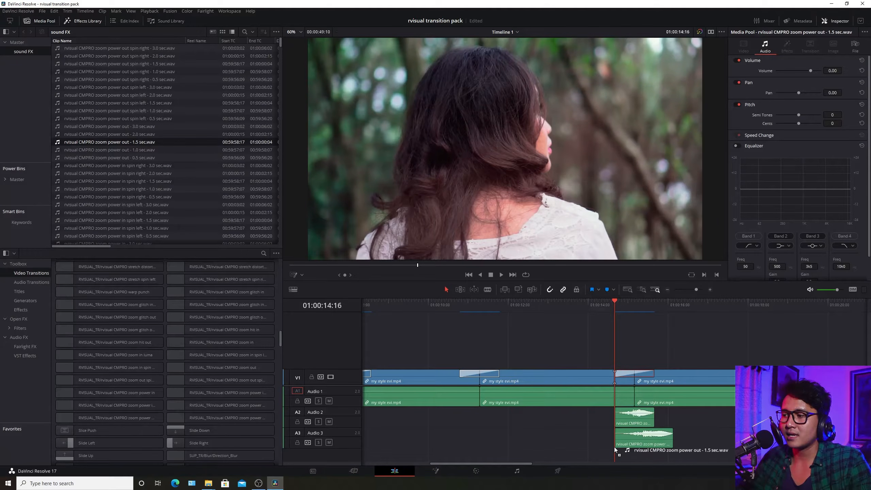
pyautogui.click(646, 443)
pyautogui.press('Delete')
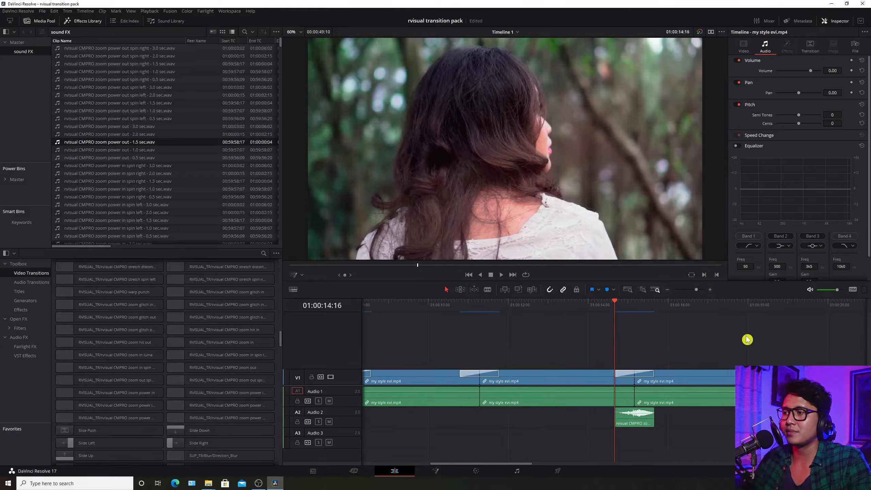
# Play the fifth cut to preview the transition together with its 1.0 sec sound effect
pyautogui.hotkey('ctrl', '=')
pyautogui.press('space')
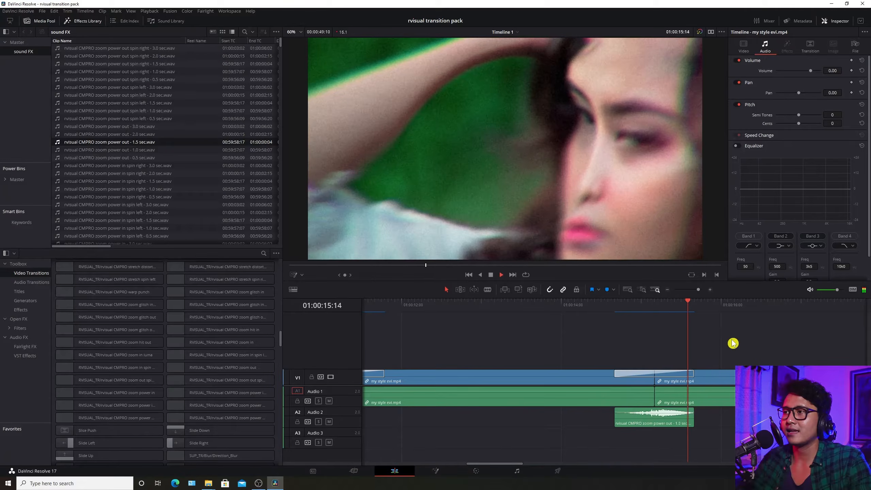
pyautogui.press('space')
# Park the playhead at 01:00:14:10 and lengthen the zoom power out spin left transition to 2.4 seconds (58 frames)
pyautogui.hotkey('ctrl', '-')
pyautogui.hotkey('ctrl', '-')
pyautogui.hotkey('ctrl', '-')
pyautogui.moveTo(469, 464); pyautogui.dragTo(486, 465)
pyautogui.click(474, 303)
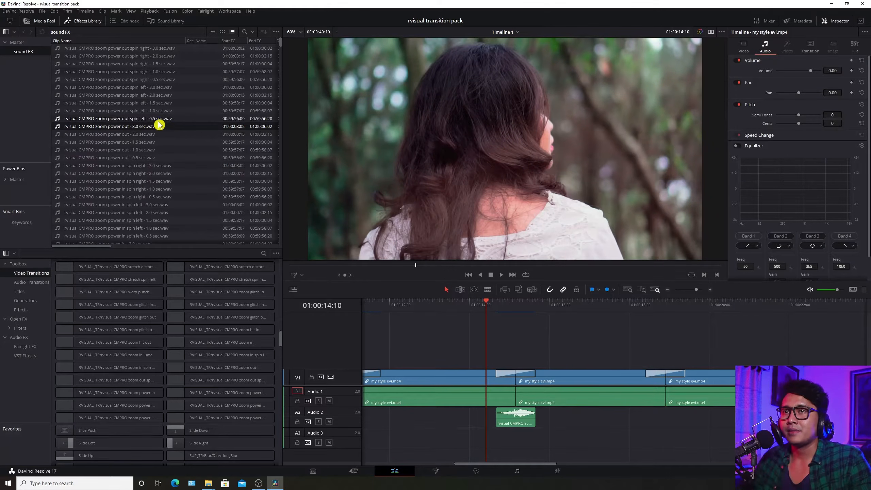
pyautogui.click(521, 375)
pyautogui.moveTo(536, 373); pyautogui.dragTo(563, 374)
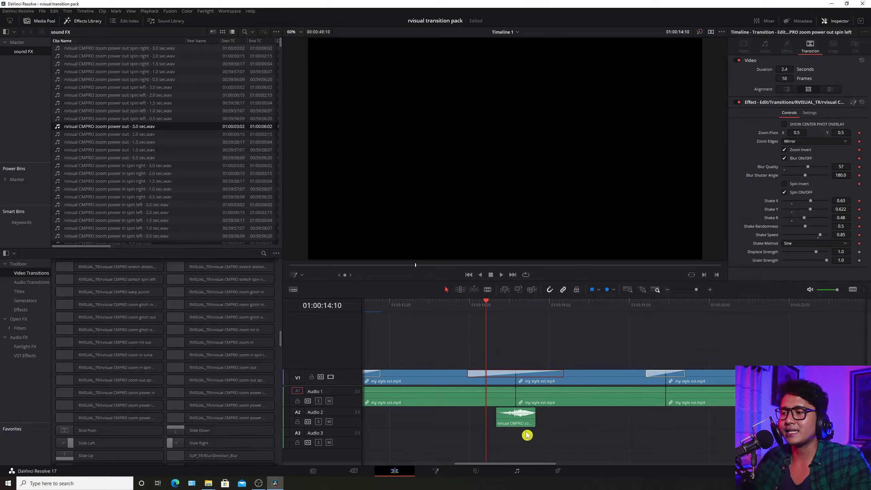
# Try the zoom power out - 2.0 sec.wav sound on Audio 3 under the lengthened transition, and delete the clip
pyautogui.click(138, 135)
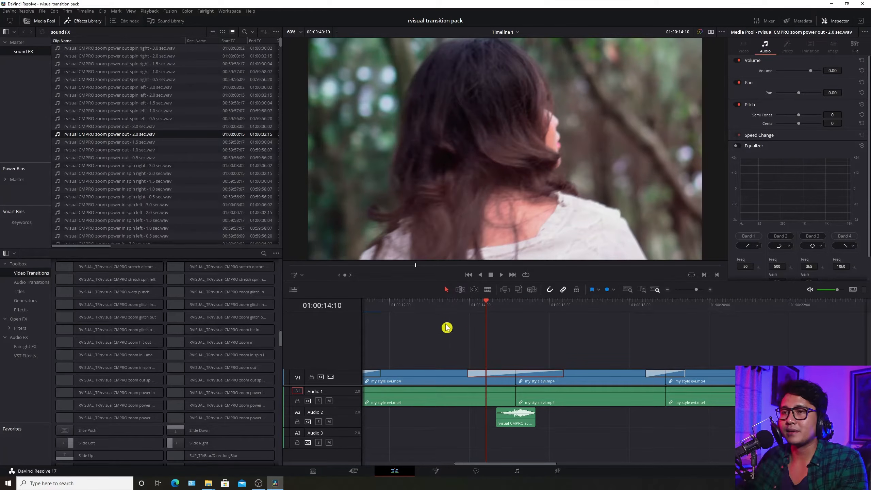
pyautogui.moveTo(132, 134); pyautogui.dragTo(480, 437)
pyautogui.click(497, 368)
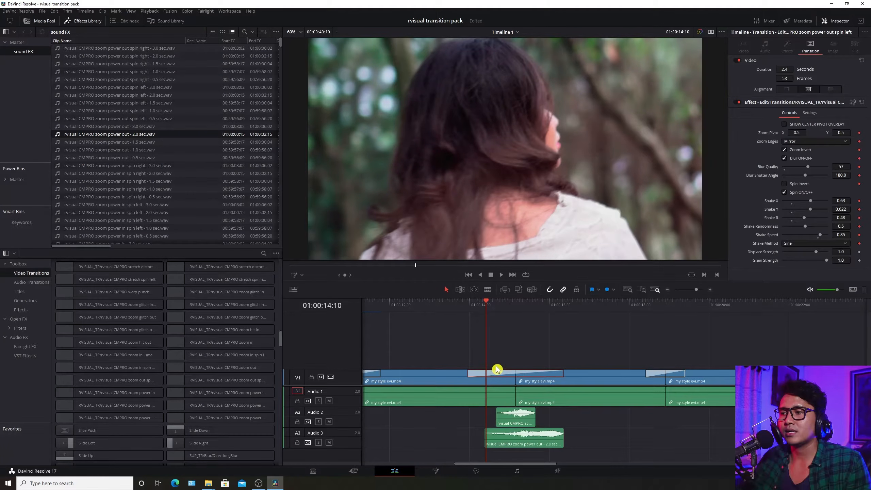
pyautogui.click(538, 448)
pyautogui.press('Delete')
# Place zoom power out - 3.0 sec.wav on Audio 3, ending with the transition, and delete the 1.0 sec sound from Audio 2
pyautogui.moveTo(115, 129); pyautogui.dragTo(449, 440)
pyautogui.click(521, 415)
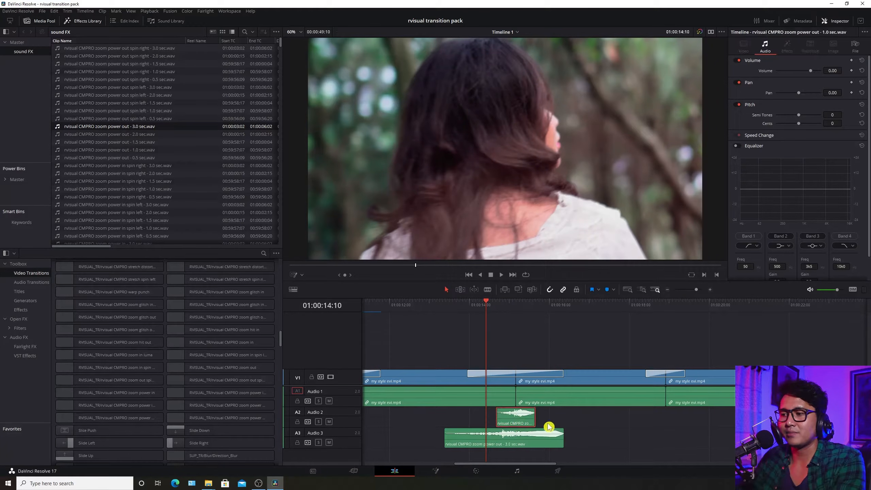
pyautogui.press('Delete')
# Lengthen the transition to 2.8 seconds (68 frames) and shift the 3.0 sec sound on Audio 3 to end with it
pyautogui.click(471, 376)
pyautogui.moveTo(469, 373); pyautogui.dragTo(452, 372)
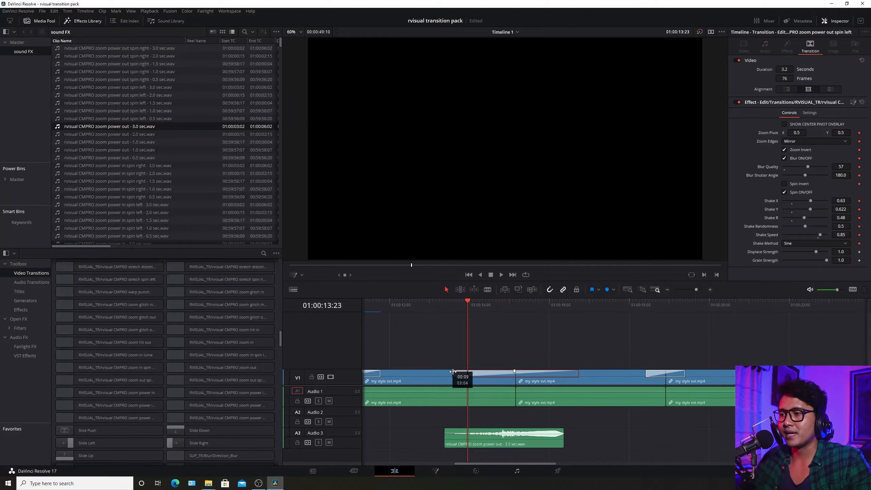
pyautogui.moveTo(452, 371); pyautogui.dragTo(453, 371)
pyautogui.moveTo(514, 445); pyautogui.dragTo(523, 445)
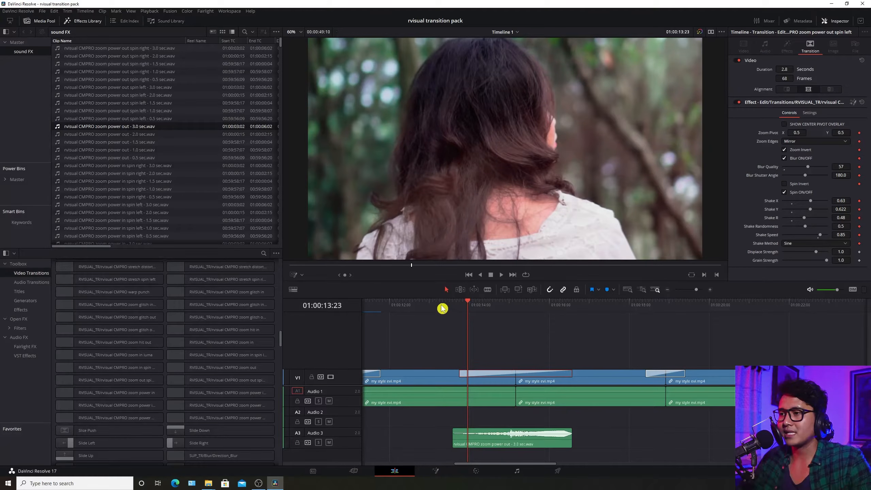
# Play from 01:00:13:14 to preview the lengthened transition with its 3.0 sec sound, and return the playhead to 01:00:13:14
pyautogui.click(441, 305)
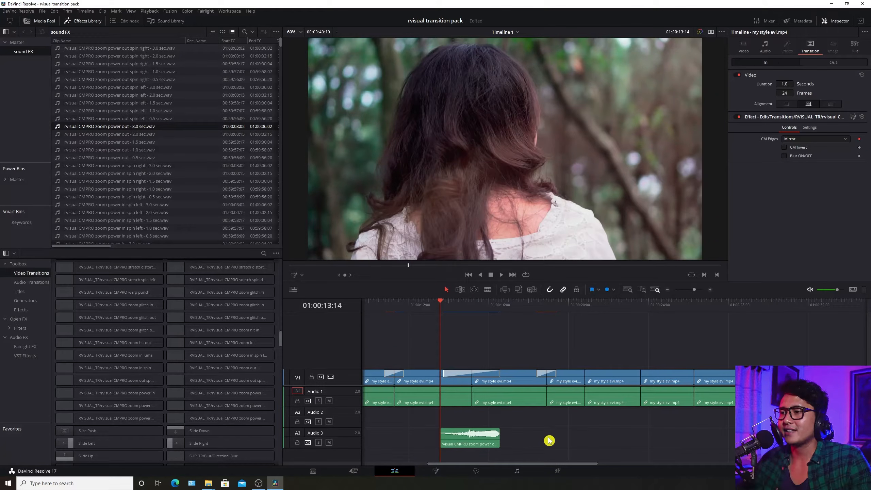
pyautogui.press('space')
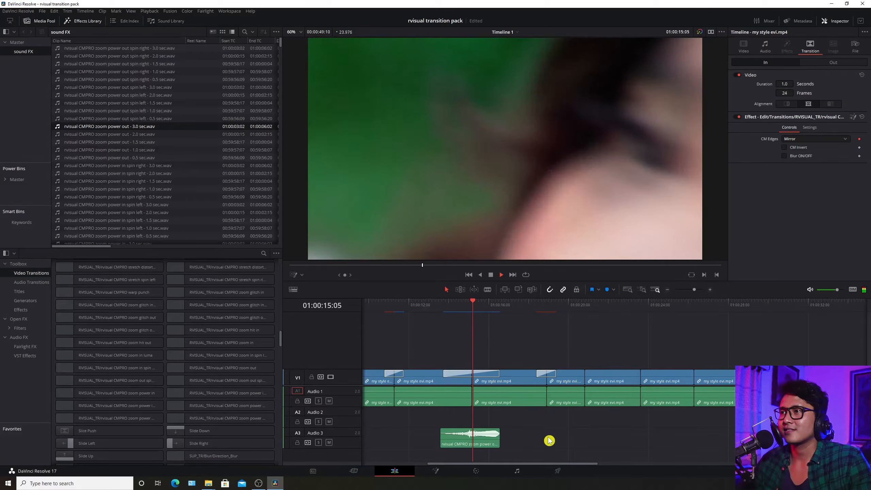
pyautogui.press('space')
pyautogui.click(426, 304)
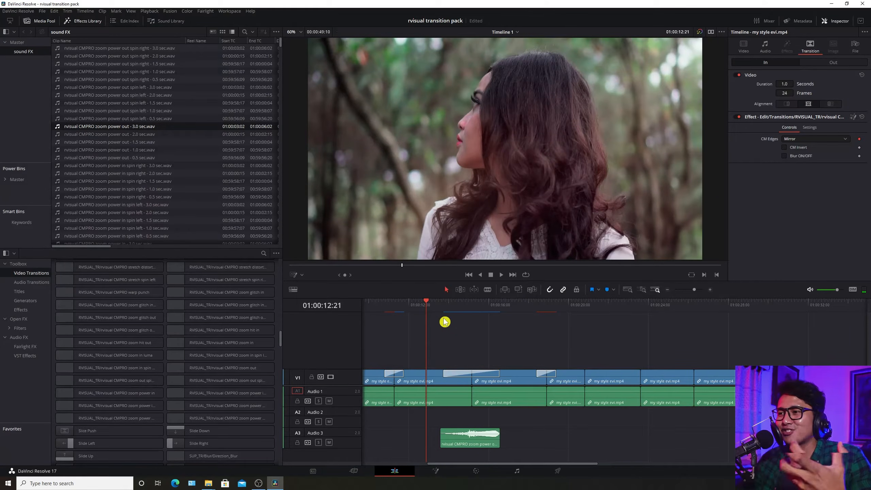
pyautogui.click(441, 304)
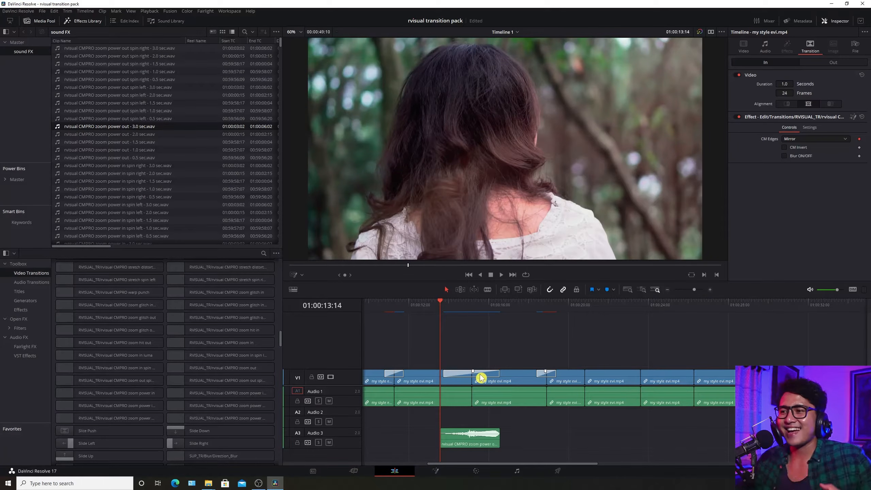
# Look through the zoom power sounds in the sound FX bin and play the first transition to judge which sound it needs
pyautogui.click(436, 305)
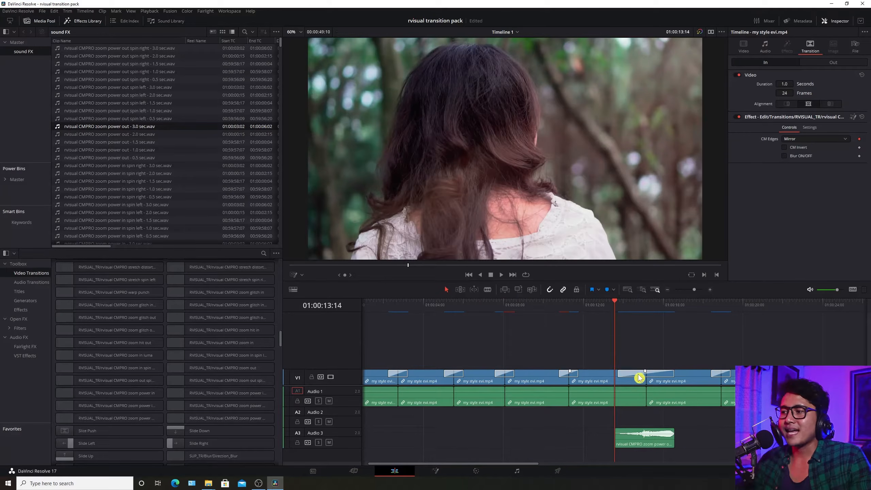
pyautogui.click(640, 438)
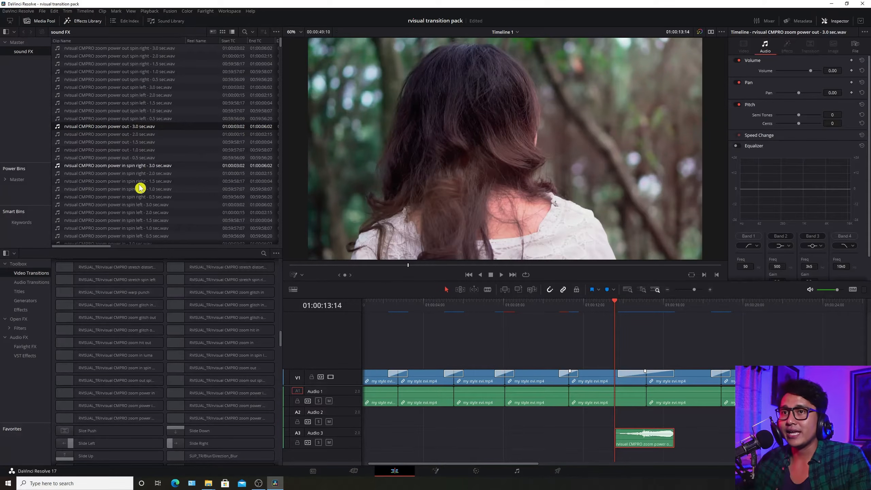
pyautogui.click(170, 195)
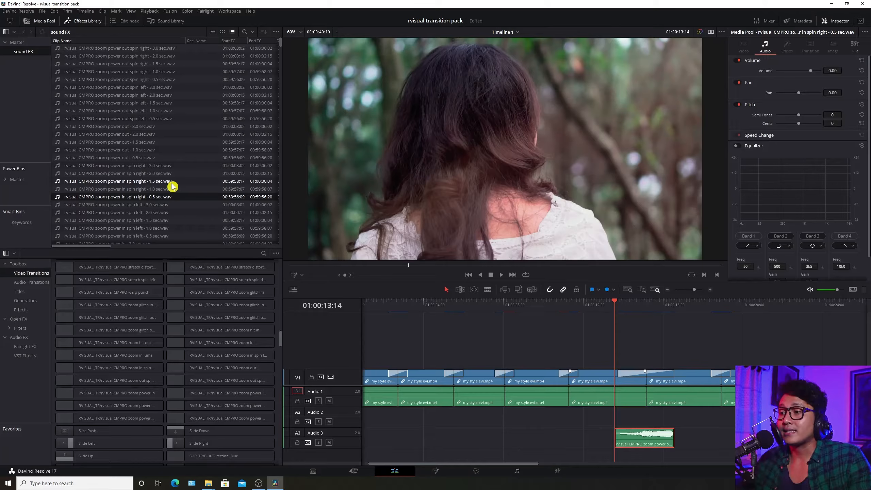
pyautogui.scroll(-3, 140, 215)
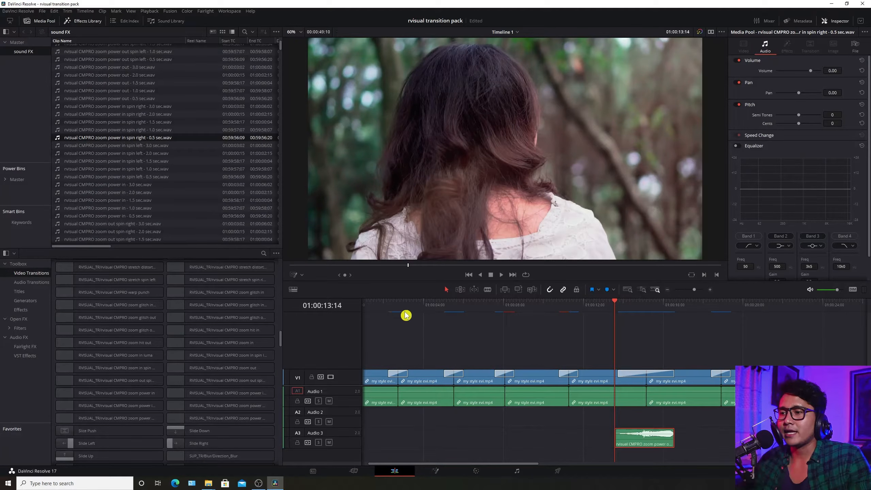
pyautogui.click(394, 313)
pyautogui.press('space')
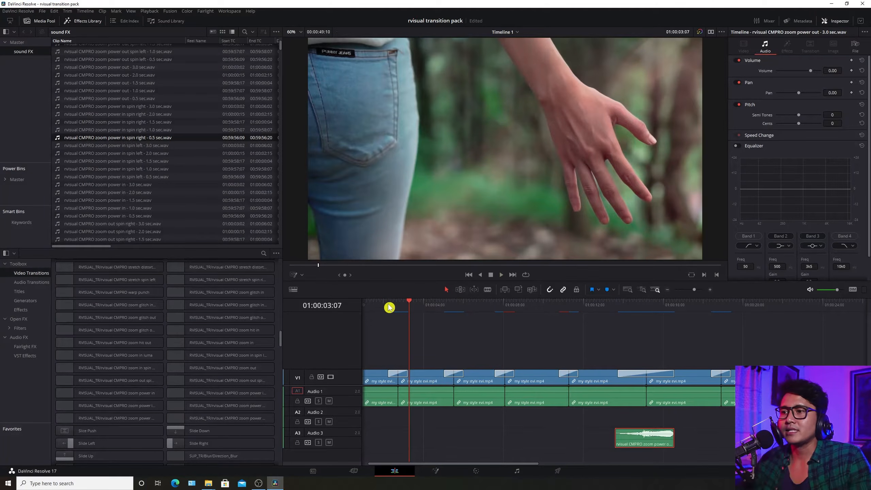
pyautogui.click(388, 306)
# Place warp punch - 1.0 sec.wav on Audio 2, aligned with the first transition
pyautogui.scroll(-5, 118, 191)
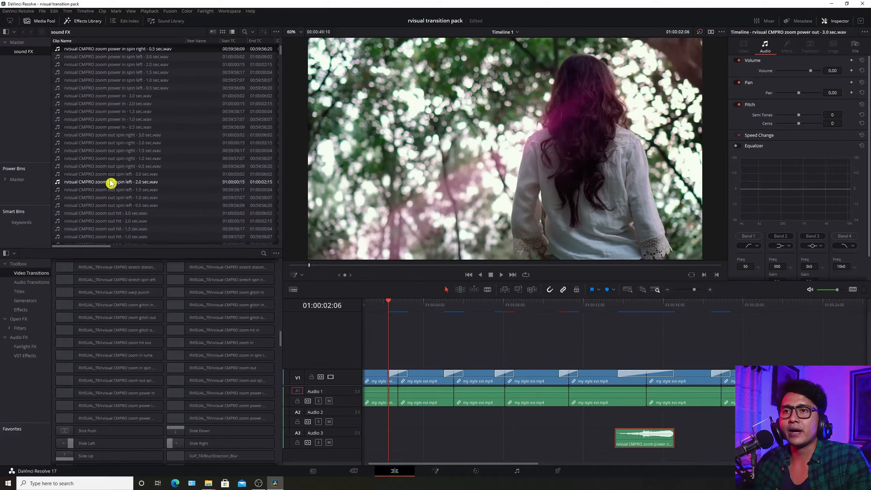
pyautogui.click(88, 197)
pyautogui.scroll(-12, 100, 121)
pyautogui.scroll(-12, 107, 161)
pyautogui.moveTo(82, 150); pyautogui.dragTo(387, 414)
pyautogui.scroll(3, 508, 376)
pyautogui.moveTo(582, 418)
pyautogui.mouseDown()
pyautogui.moveTo(572, 417)
pyautogui.moveTo(592, 418)
pyautogui.mouseUp()
# Play the first transition with its warp punch sound from 01:00:02:03, and return the playhead to 01:00:02:02
pyautogui.click(532, 306)
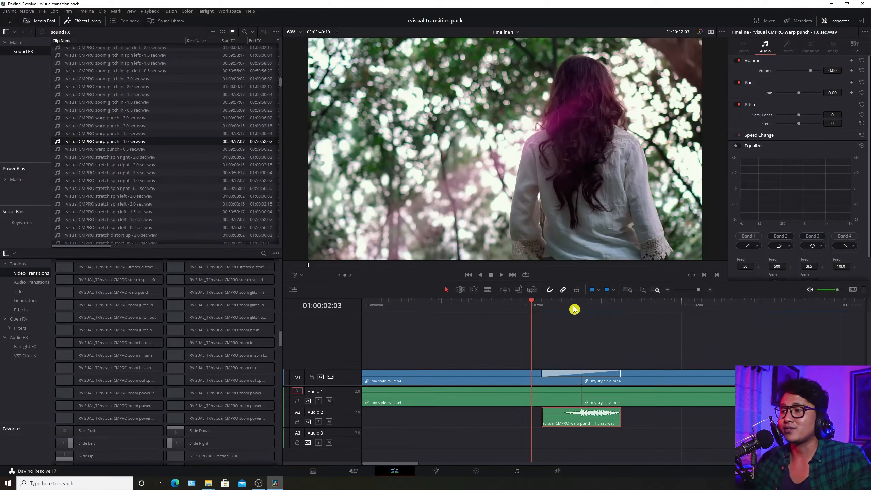
pyautogui.press('space')
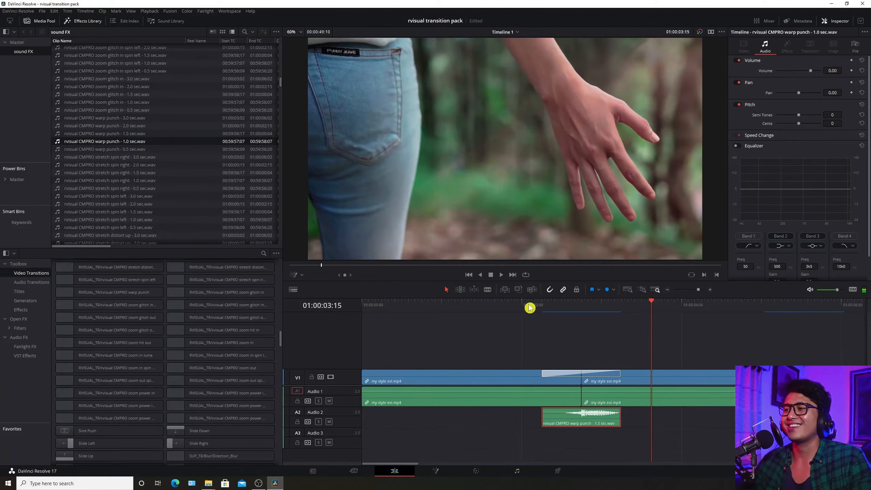
pyautogui.click(521, 305)
pyautogui.press('space')
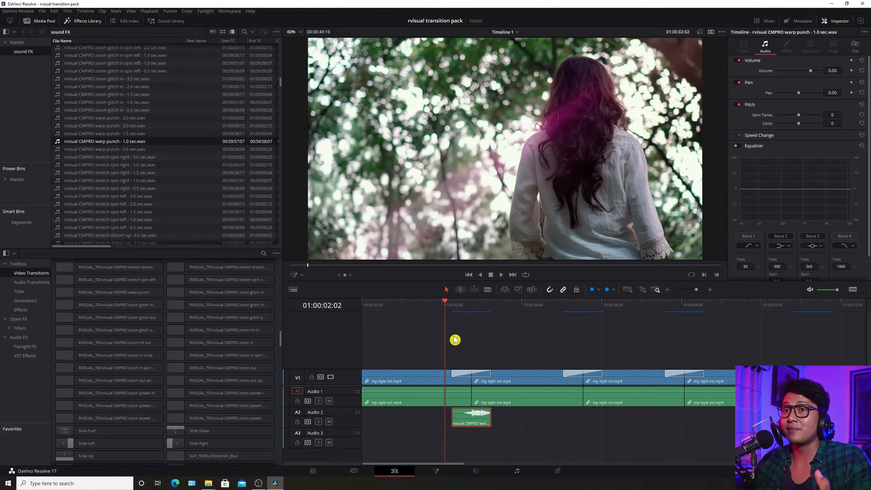
# Place zoom in - 1.0 sec.wav on Audio 2 under the first transition, and preview the first two transitions
pyautogui.scroll(-3, 156, 195)
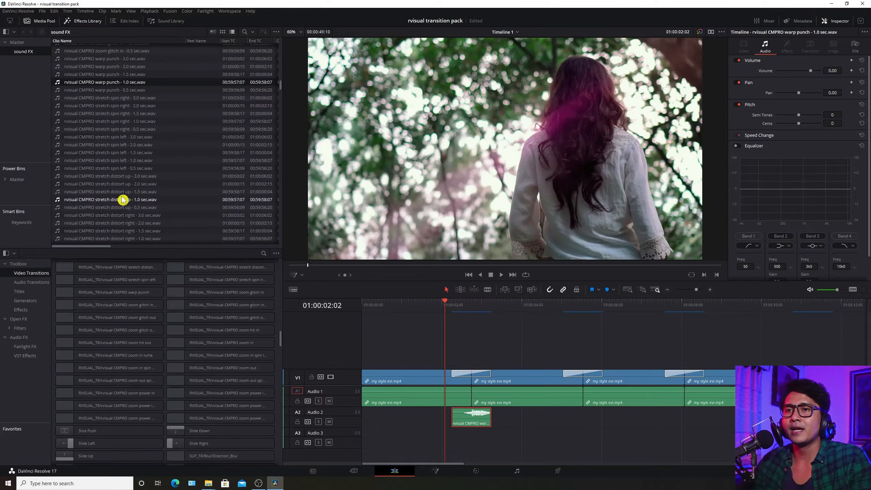
pyautogui.hotkey('ctrl', '-')
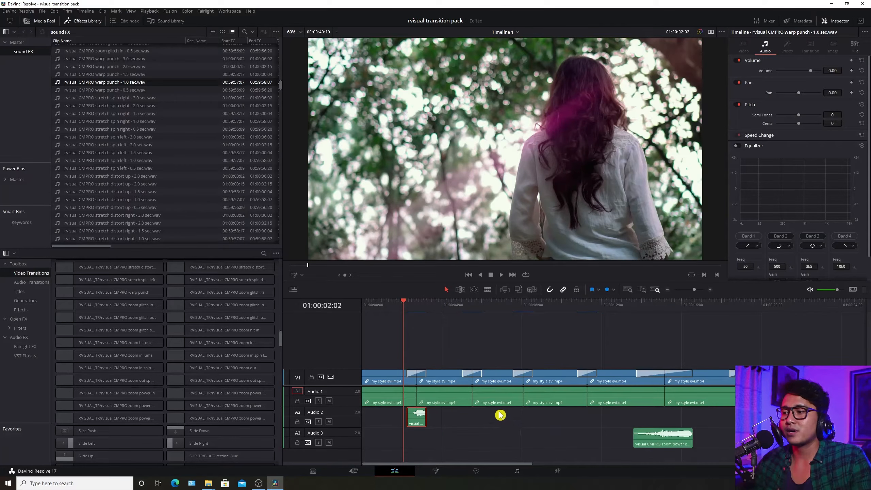
pyautogui.moveTo(459, 308); pyautogui.dragTo(451, 336)
pyautogui.hotkey('ctrl', '=')
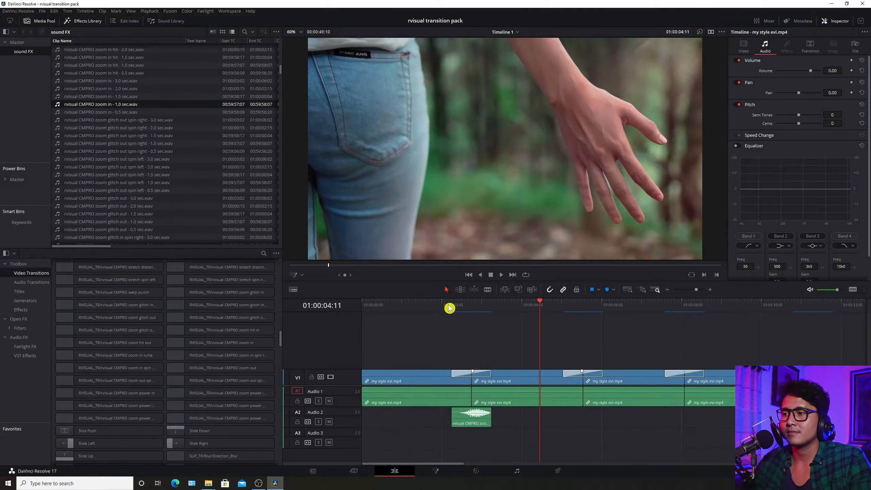
pyautogui.moveTo(449, 304); pyautogui.dragTo(514, 337)
pyautogui.press('space')
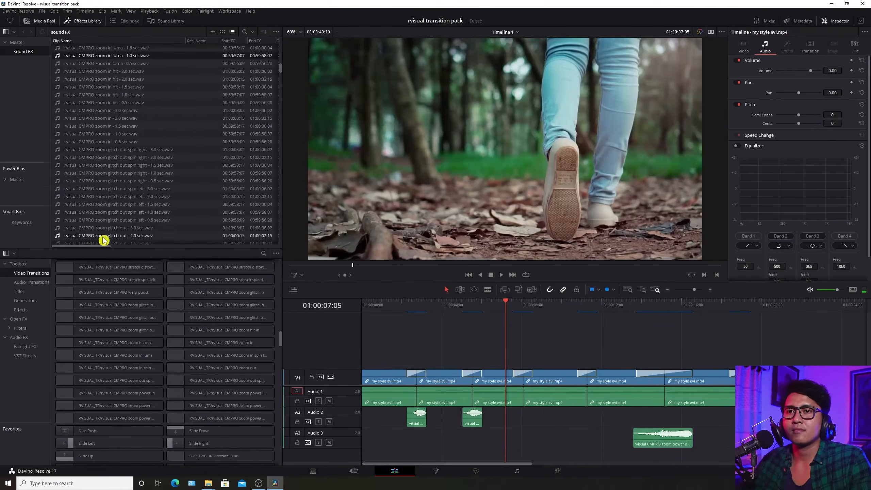
# Add sounds on Audio 2 under the remaining 1.0 sec transitions, with spin ground left - 1.0 sec.wav at the last, and background music on Audio 4
pyautogui.moveTo(101, 237); pyautogui.dragTo(590, 417)
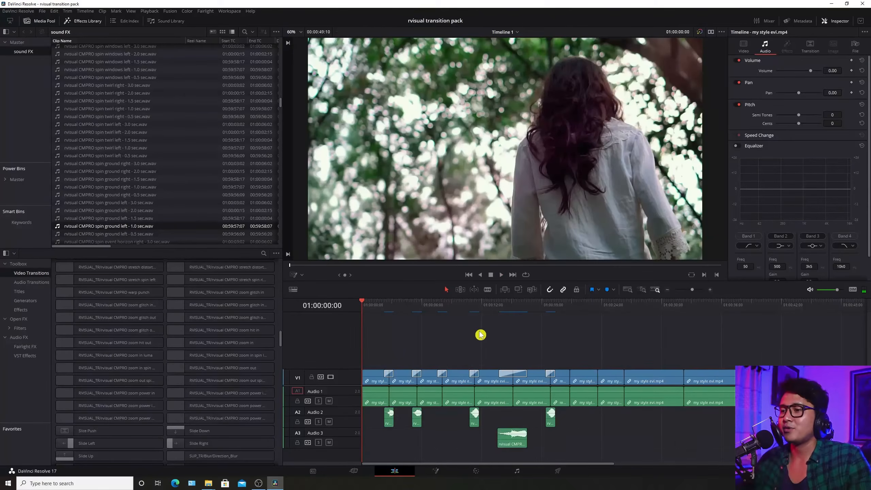
pyautogui.click(130, 167)
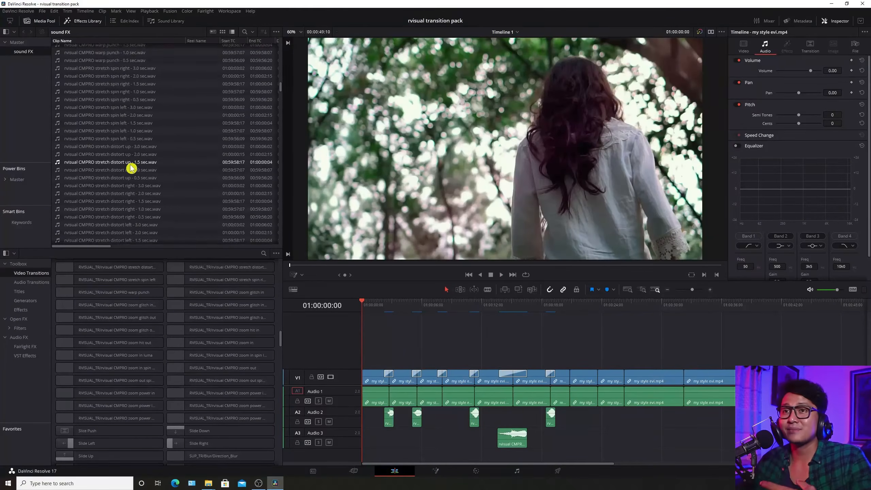
pyautogui.scroll(5, 135, 189)
pyautogui.click(139, 193)
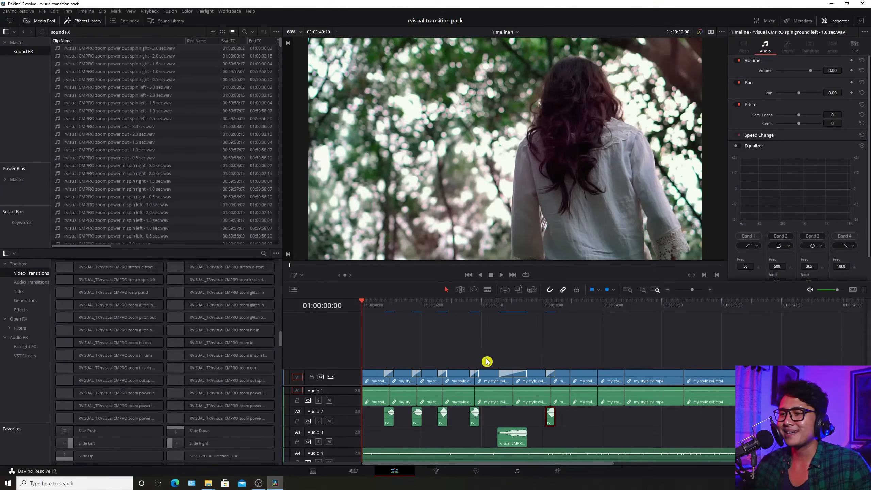
# Review the sound clips placed under the transitions on Audio 2 and Audio 3, and set the playhead to 01:00:02:18
pyautogui.hotkey('ctrl', '=')
pyautogui.click(522, 419)
pyautogui.click(590, 419)
pyautogui.click(662, 440)
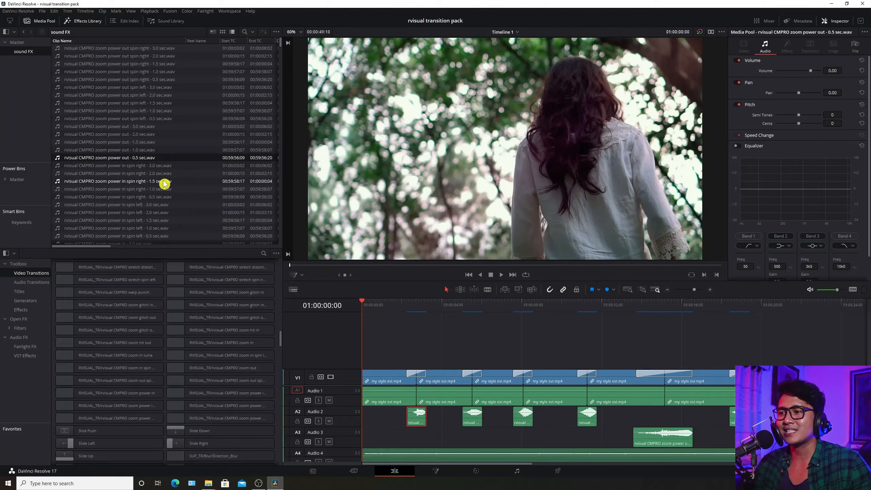
pyautogui.click(417, 311)
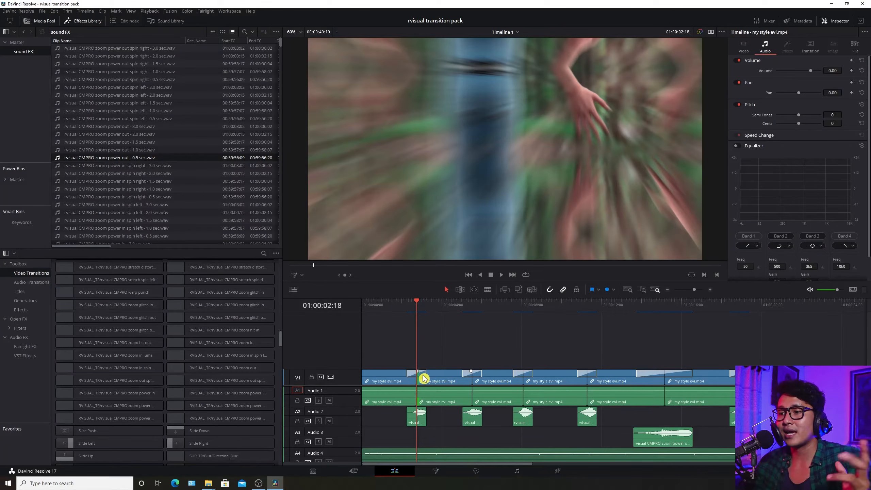
# Select the background music clip on Audio 4 to inspect it, and move the playhead to 01:00:01:11
pyautogui.click(397, 308)
pyautogui.scroll(-1, 458, 443)
pyautogui.keyDown('alt'); pyautogui.scroll(-3, 456, 449); pyautogui.keyUp('alt')
pyautogui.click(416, 459)
pyautogui.moveTo(383, 308)
pyautogui.mouseDown()
pyautogui.moveTo(407, 306)
pyautogui.moveTo(376, 305)
pyautogui.mouseUp()
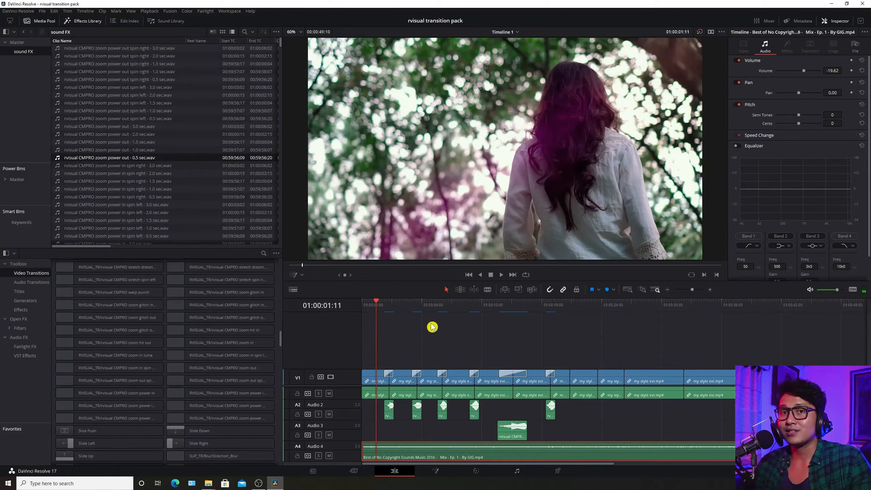
# Open the Color page and play the timeline from 01:00:00:00 through the last transition to preview the finished edit with sound
pyautogui.click(477, 472)
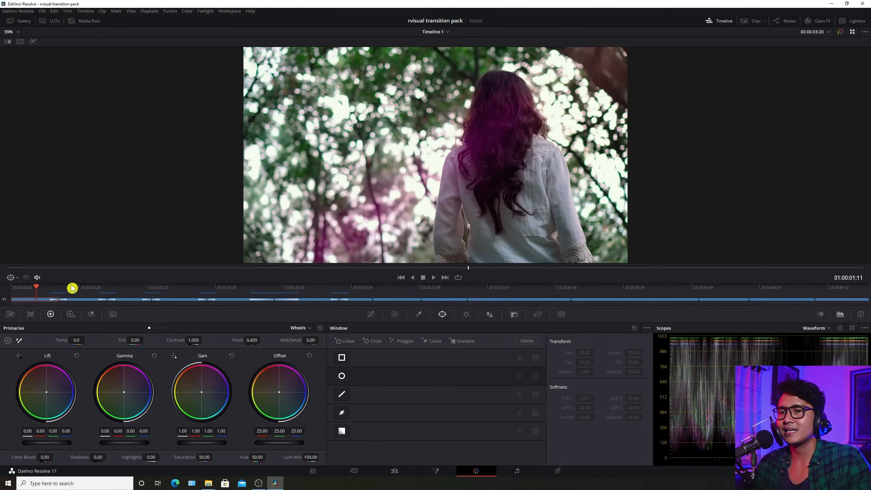
pyautogui.click(8, 297)
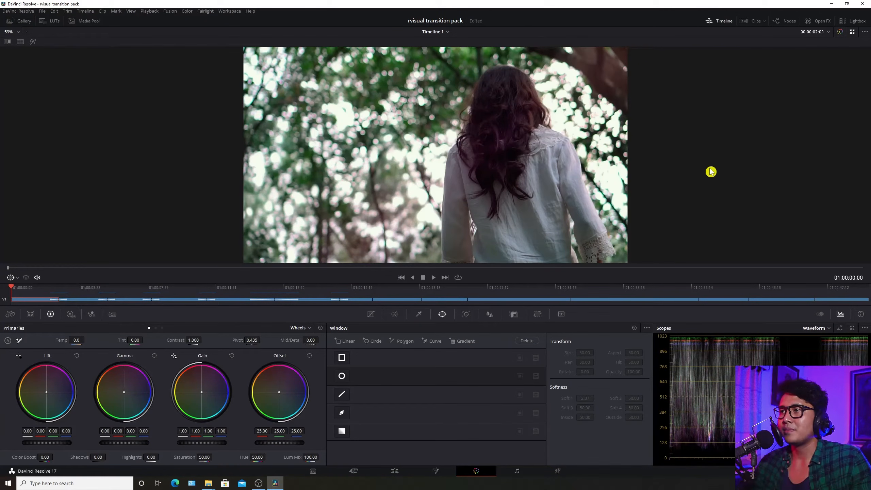
pyautogui.press('space')
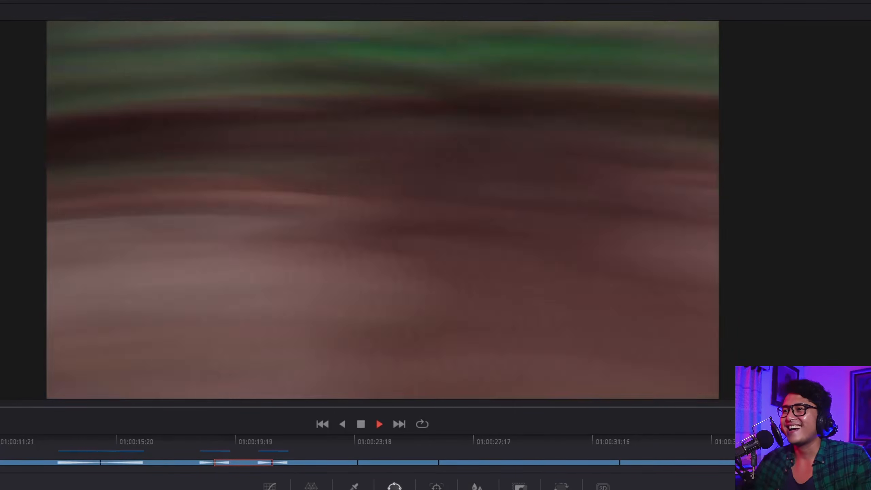
pyautogui.press('space')
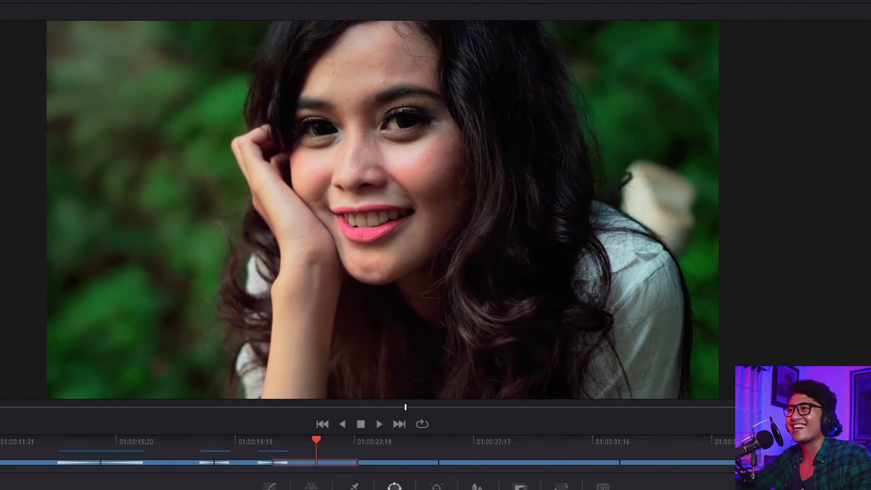